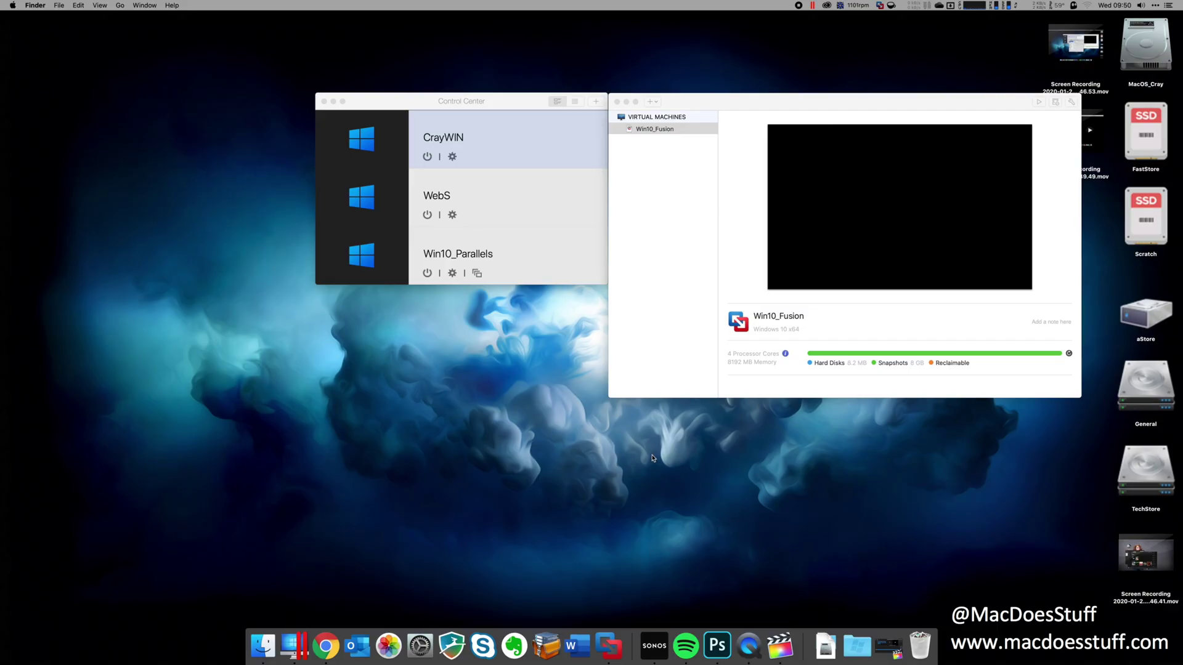
# Open Win10_Parallels' configuration, confirm 4 processors and 8192 MB memory, then view its network settings.
pyautogui.click(683, 378)
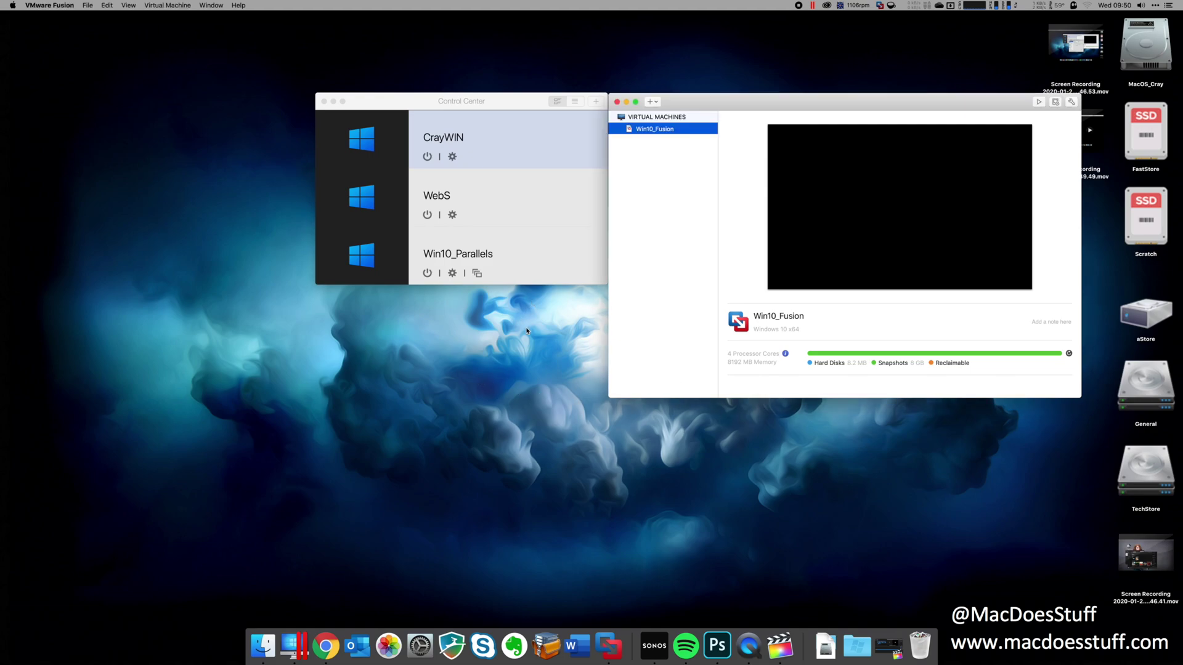
pyautogui.click(452, 273)
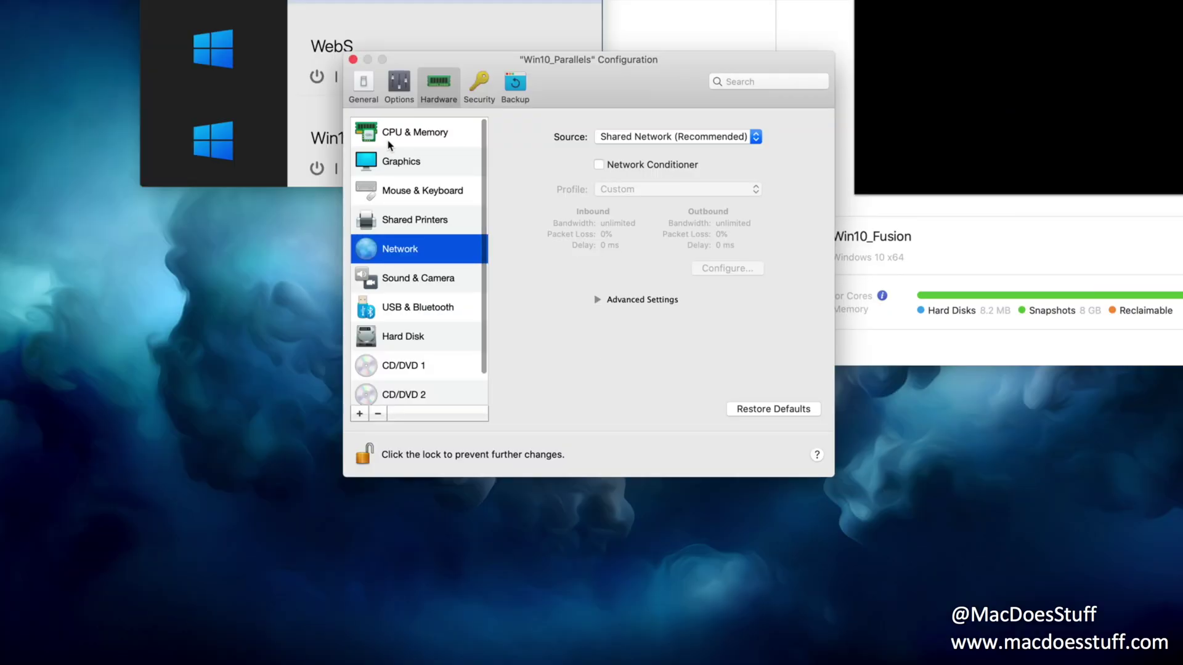
pyautogui.click(496, 253)
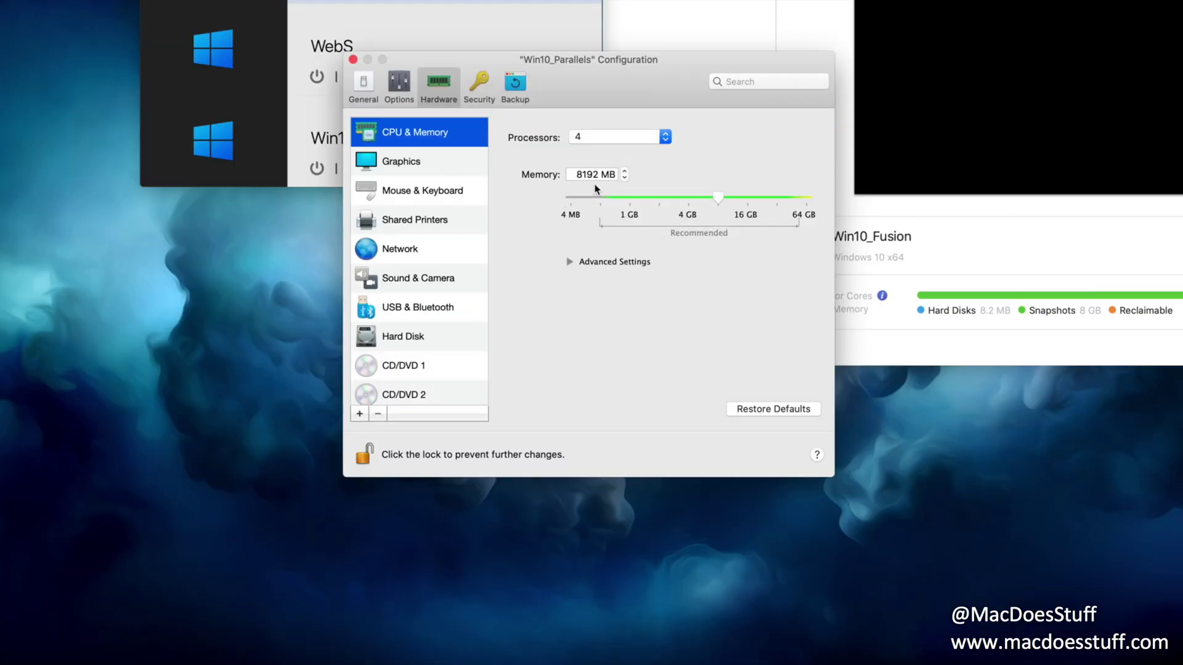
pyautogui.click(448, 252)
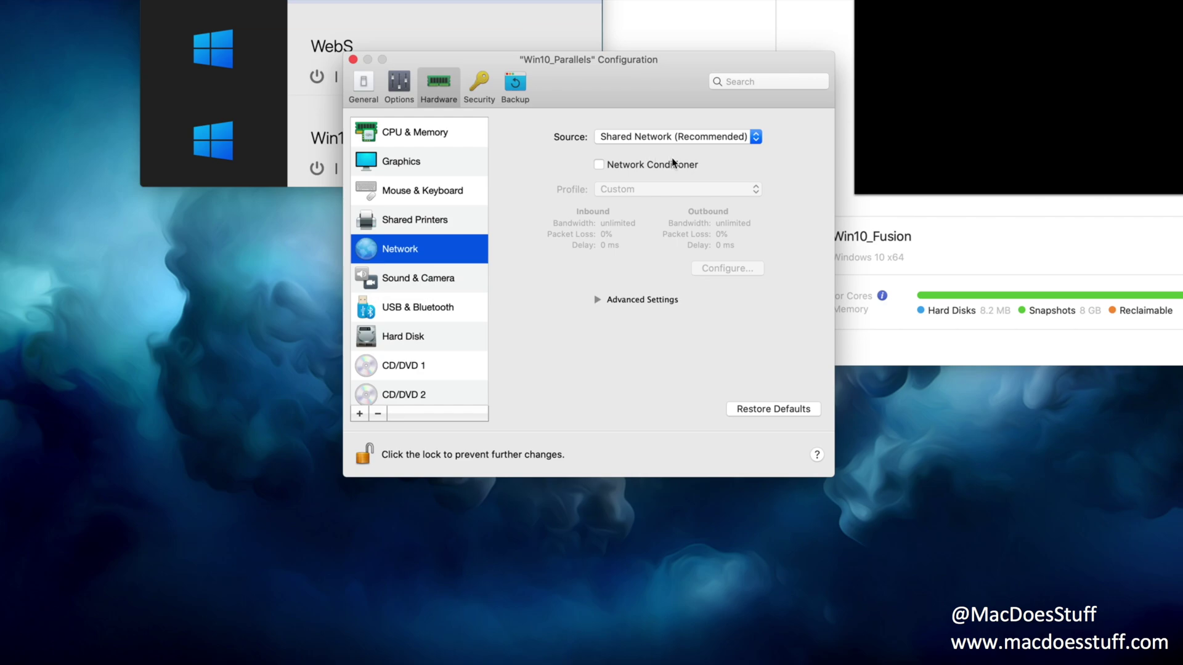
# Close the Parallels configuration and check Win10_Fusion's 4 processor cores and 8192 MB memory.
pyautogui.click(353, 59)
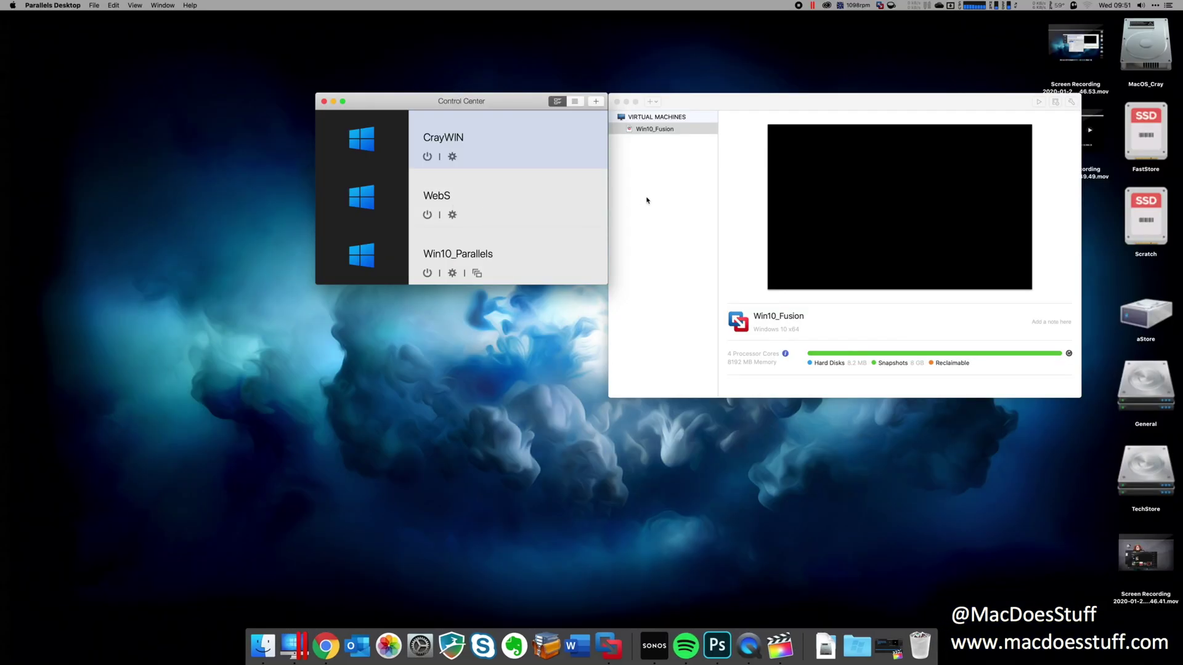
pyautogui.click(655, 190)
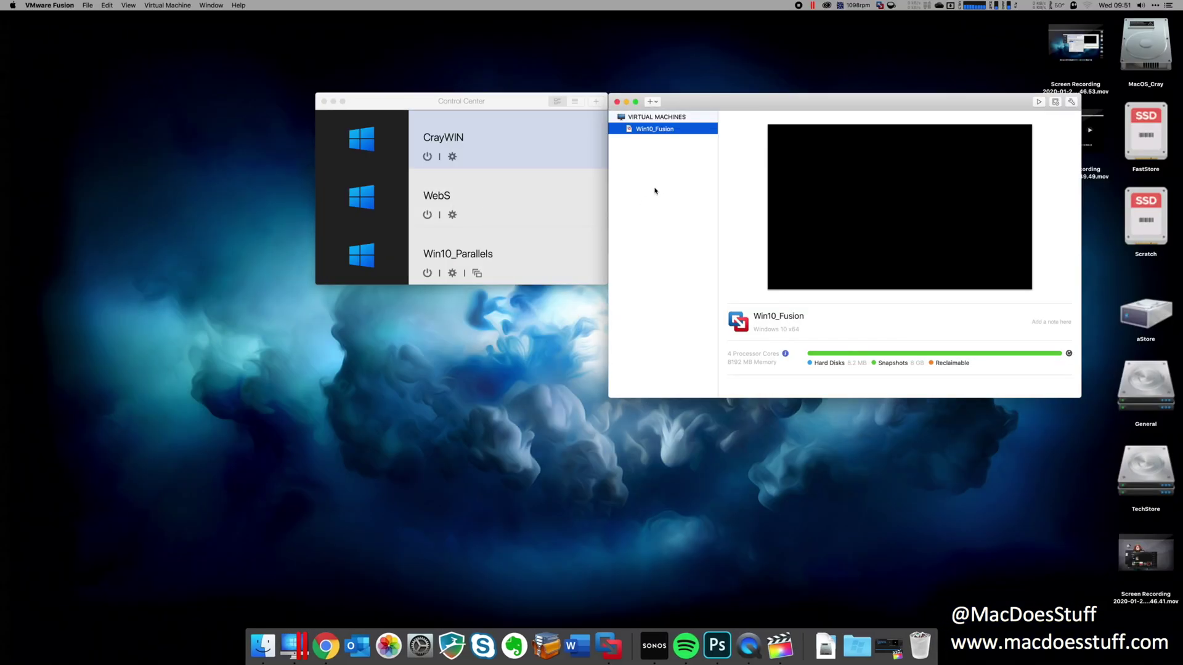
pyautogui.rightClick(673, 139)
pyautogui.click(696, 148)
pyautogui.click(684, 164)
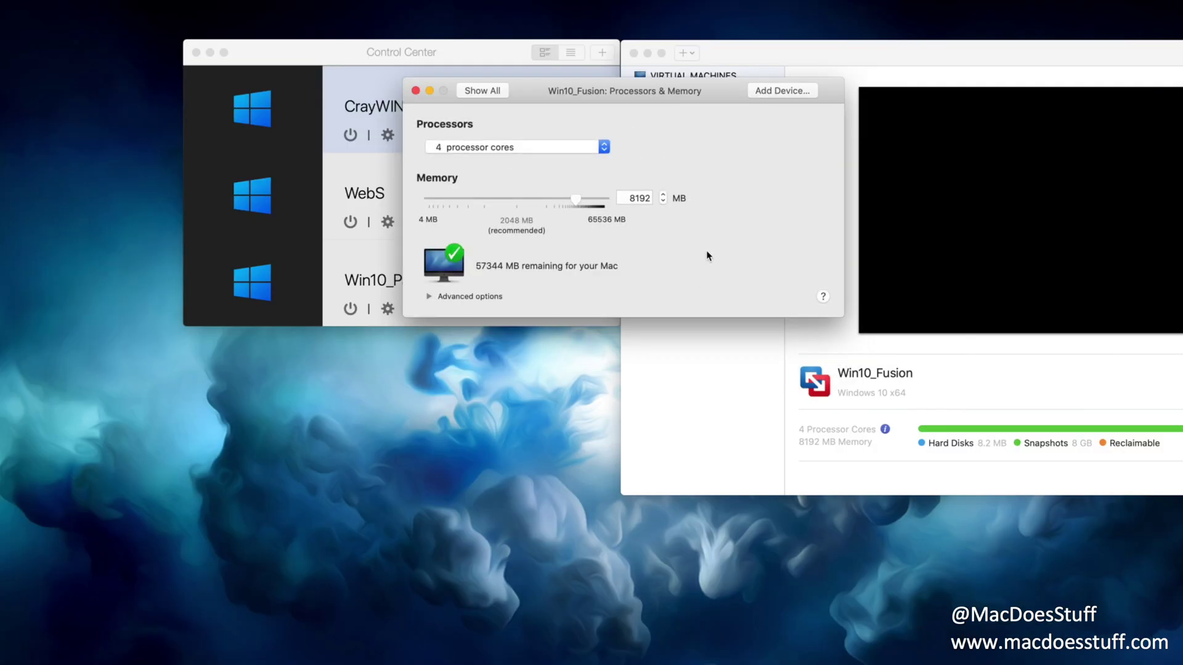
# Confirm Win10_Fusion's Share with my Mac network adapter and advanced options, then close its settings.
pyautogui.click(496, 91)
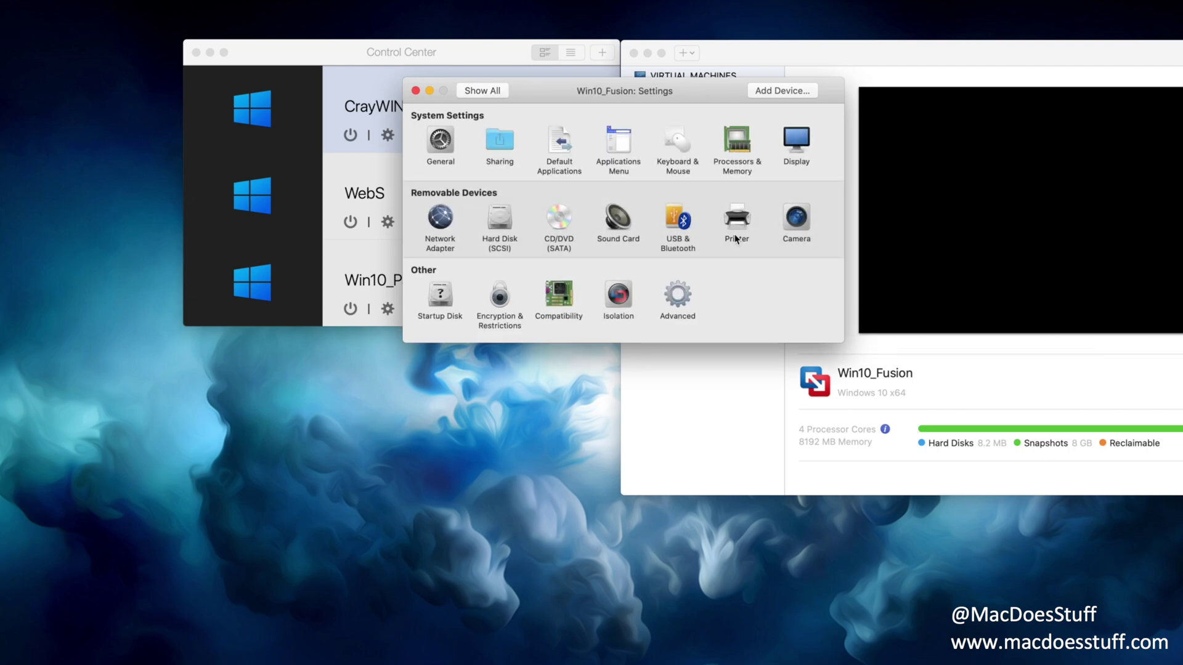
pyautogui.click(441, 219)
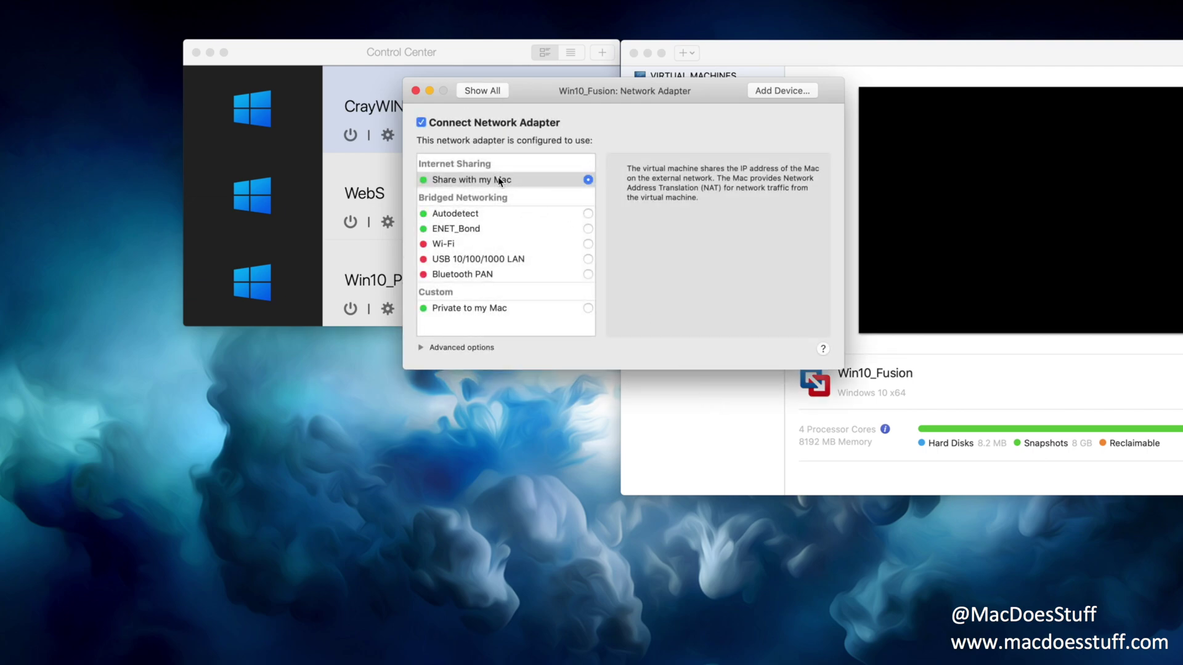
pyautogui.click(421, 348)
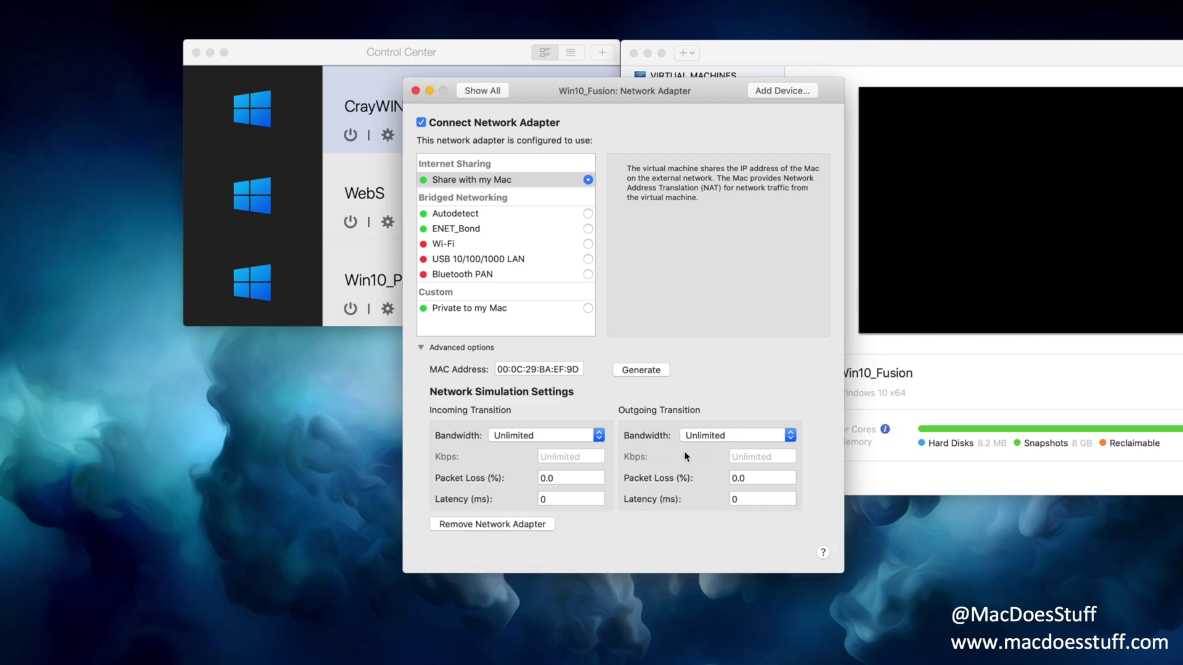
pyautogui.click(416, 91)
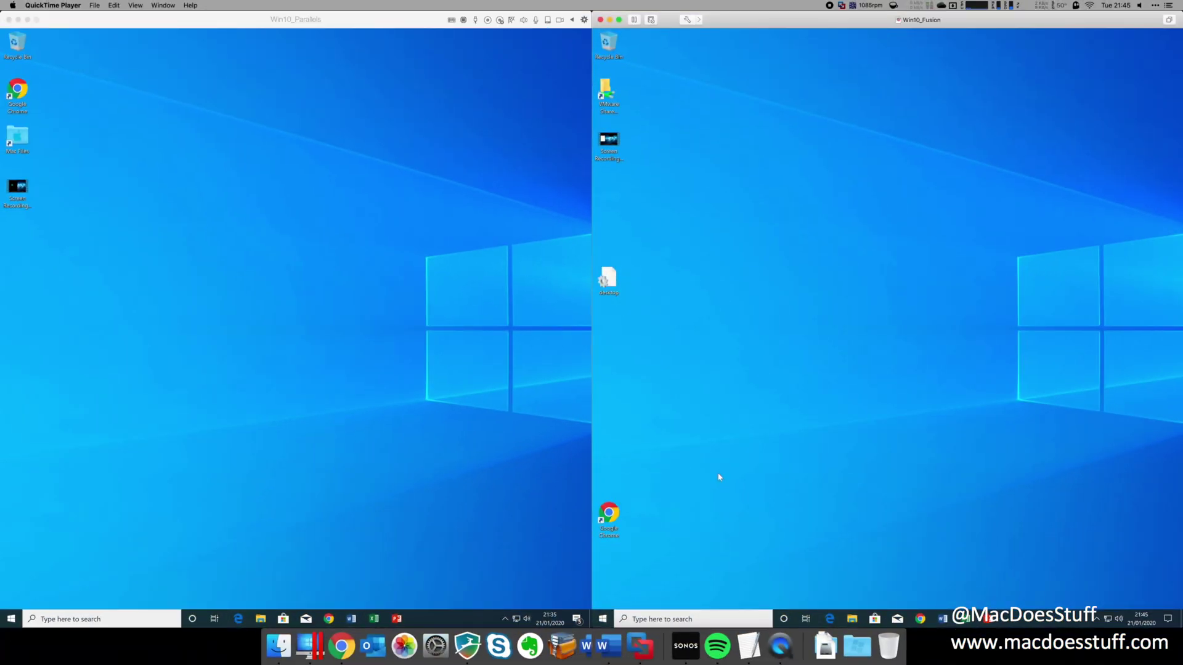
# Give the Parallels virtual machine window focus.
pyautogui.click(488, 438)
# Bring up the Windows security screen and shut down Windows in both the Parallels and Fusion VMs.
pyautogui.hotkey('ctrl', 'alt', 'Delete')
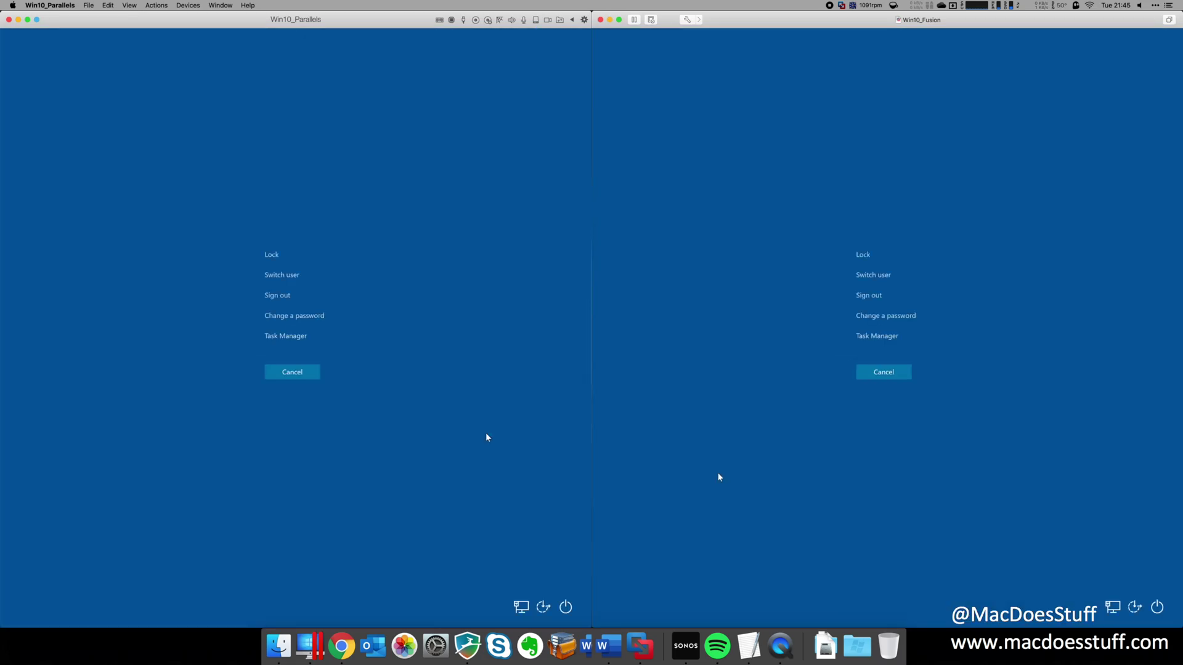
pyautogui.click(570, 609)
pyautogui.click(568, 569)
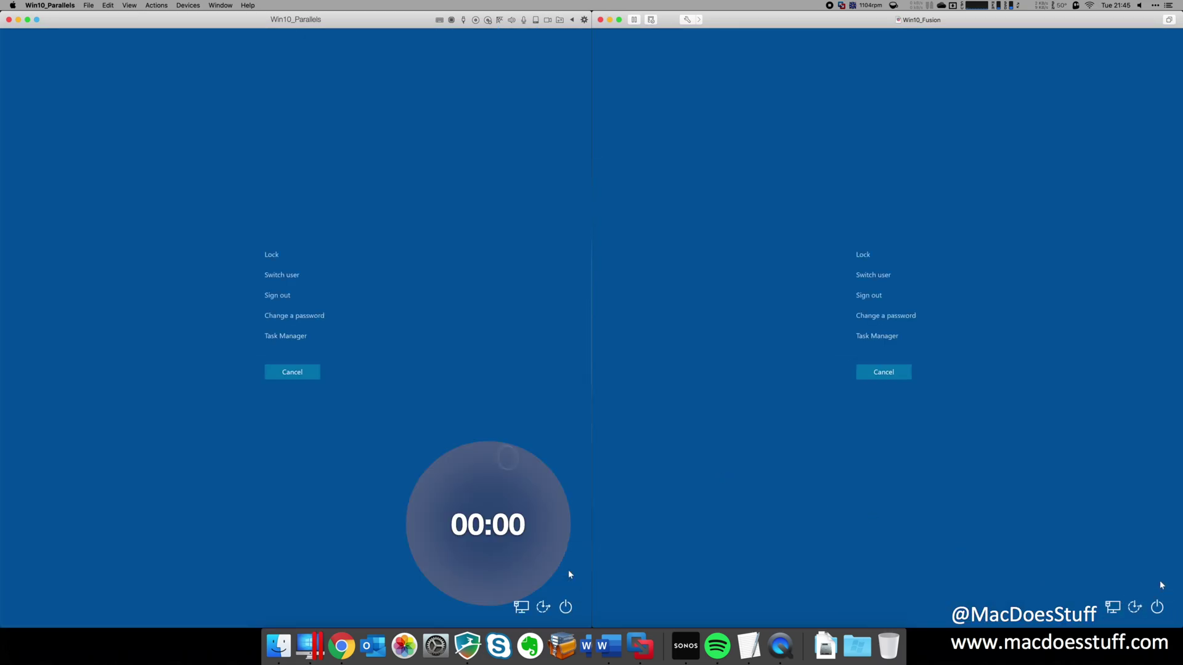
pyautogui.click(1156, 572)
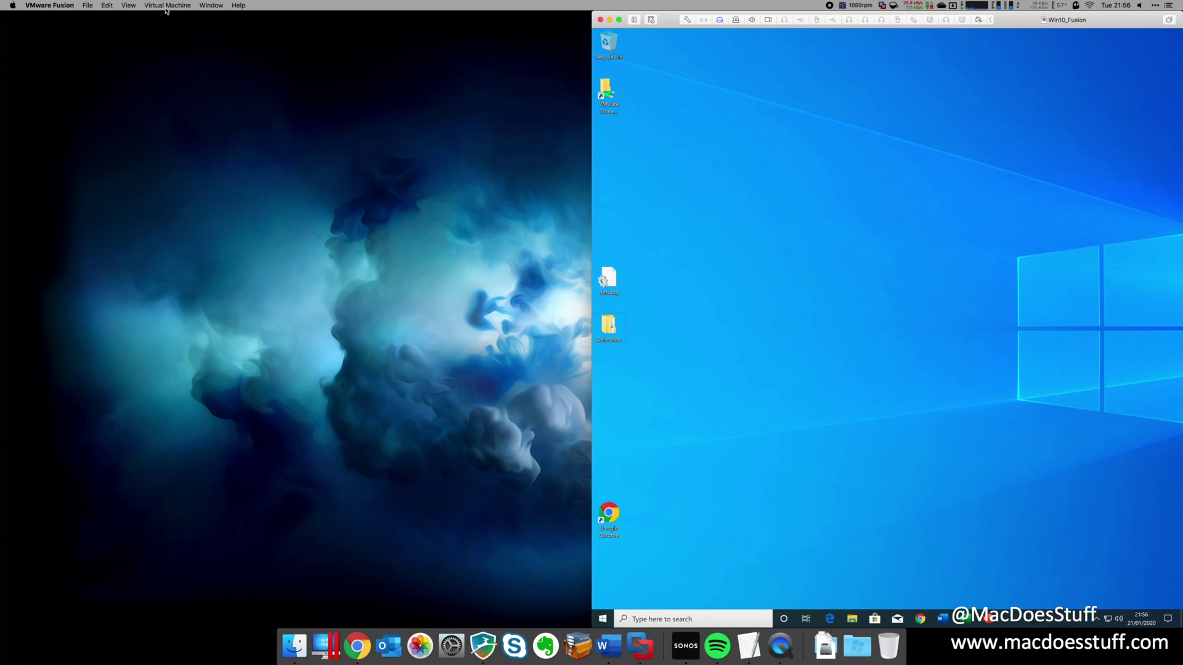
# Take a Win10_Fusion snapshot named 'Your Snapshot - Before Update'.
pyautogui.click(167, 6)
pyautogui.moveTo(174, 96)
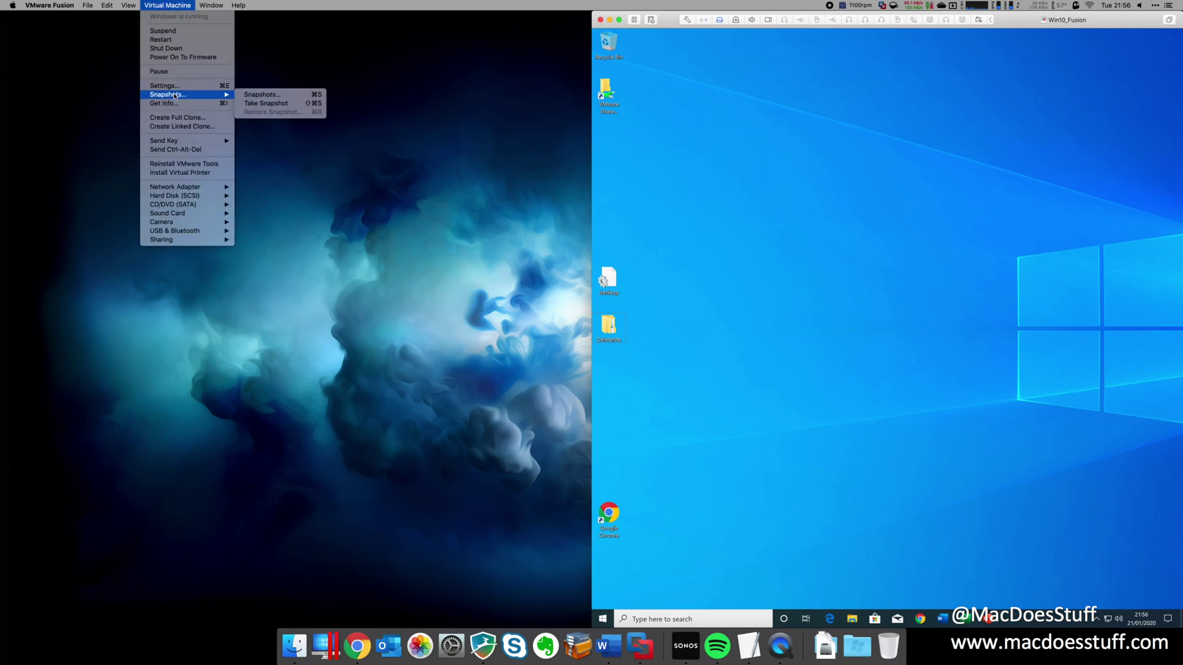
pyautogui.click(265, 103)
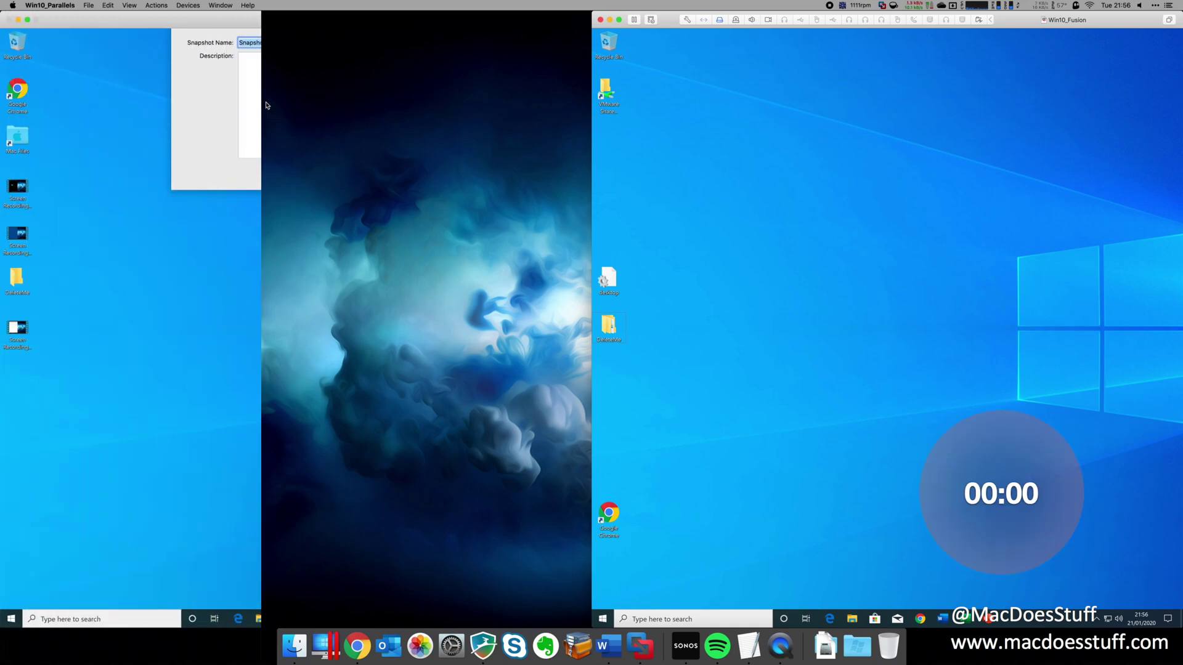
pyautogui.write('Your Snapshot - Before Update')
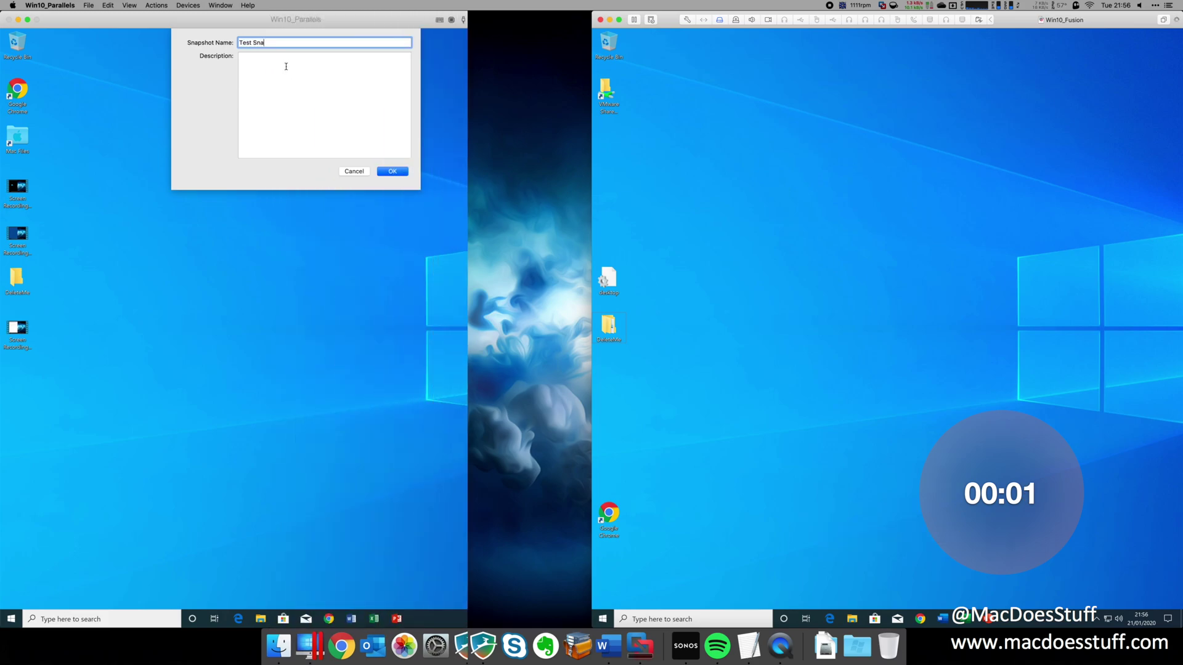
pyautogui.press('Return')
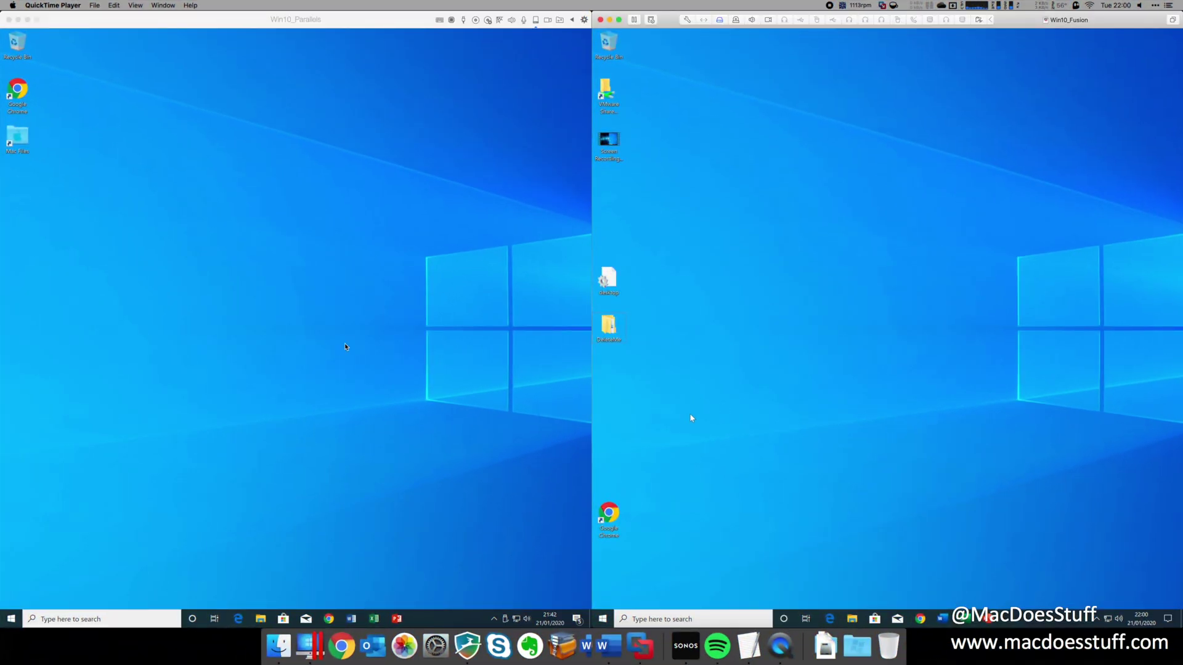
pyautogui.click(345, 347)
# Open Local Disk (C:) in both VMs and check the DeleteMe folder's properties.
pyautogui.press('super+e')
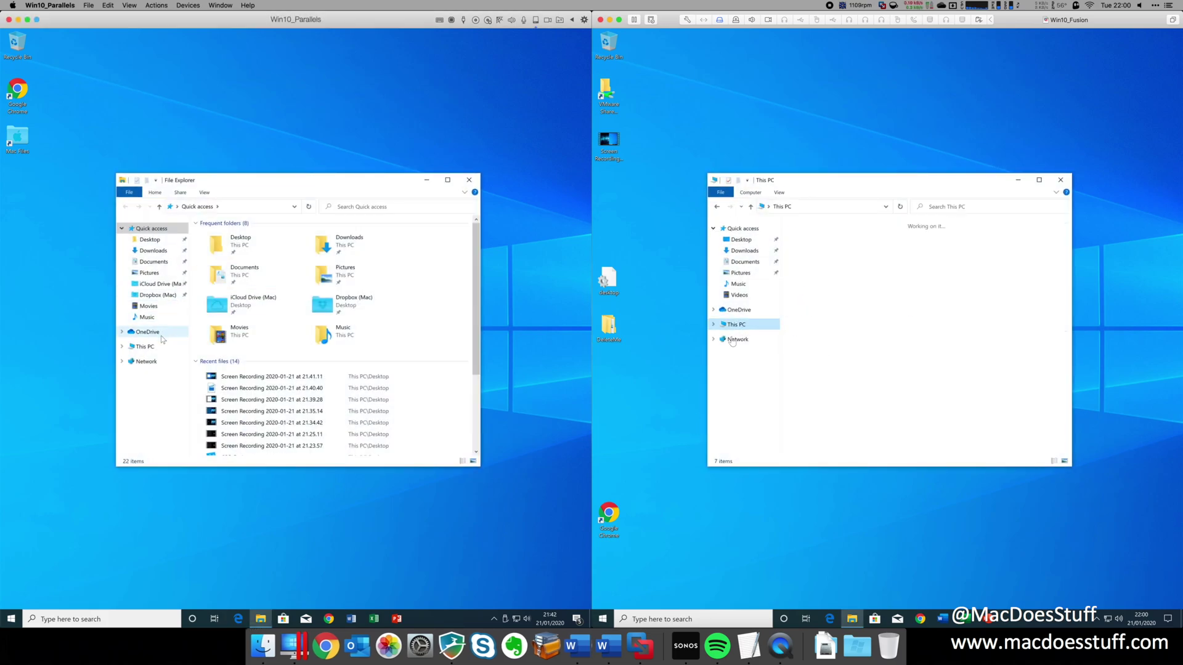
pyautogui.click(145, 346)
pyautogui.doubleClick(832, 360)
pyautogui.doubleClick(246, 357)
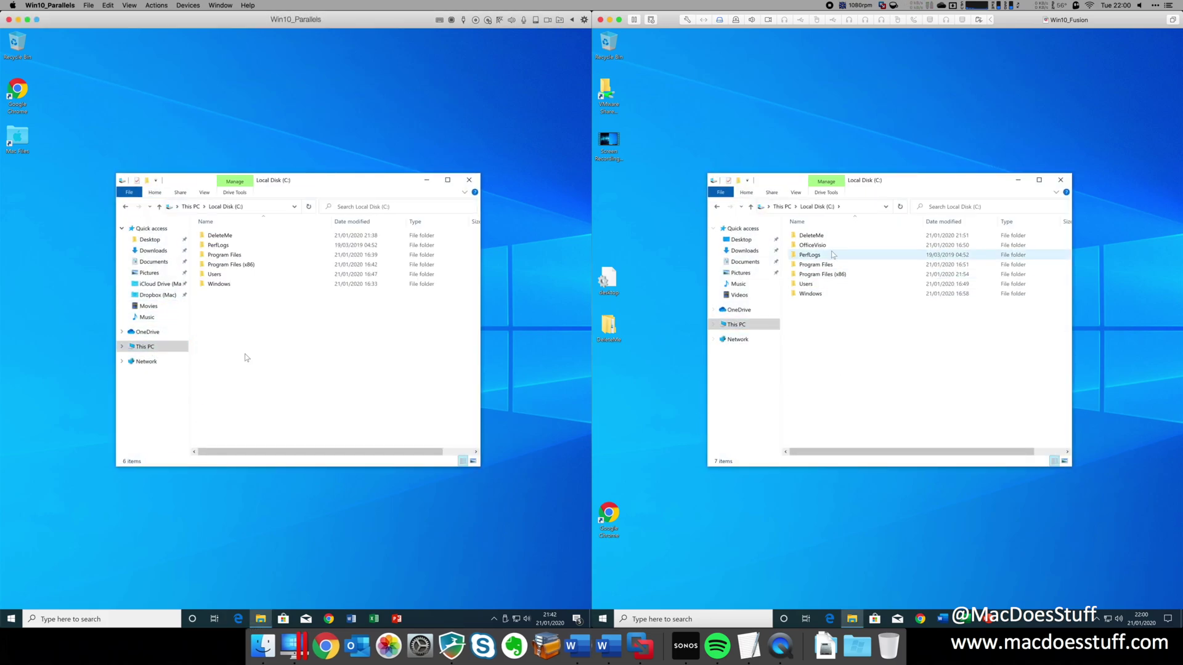
pyautogui.click(228, 237)
pyautogui.click(821, 240)
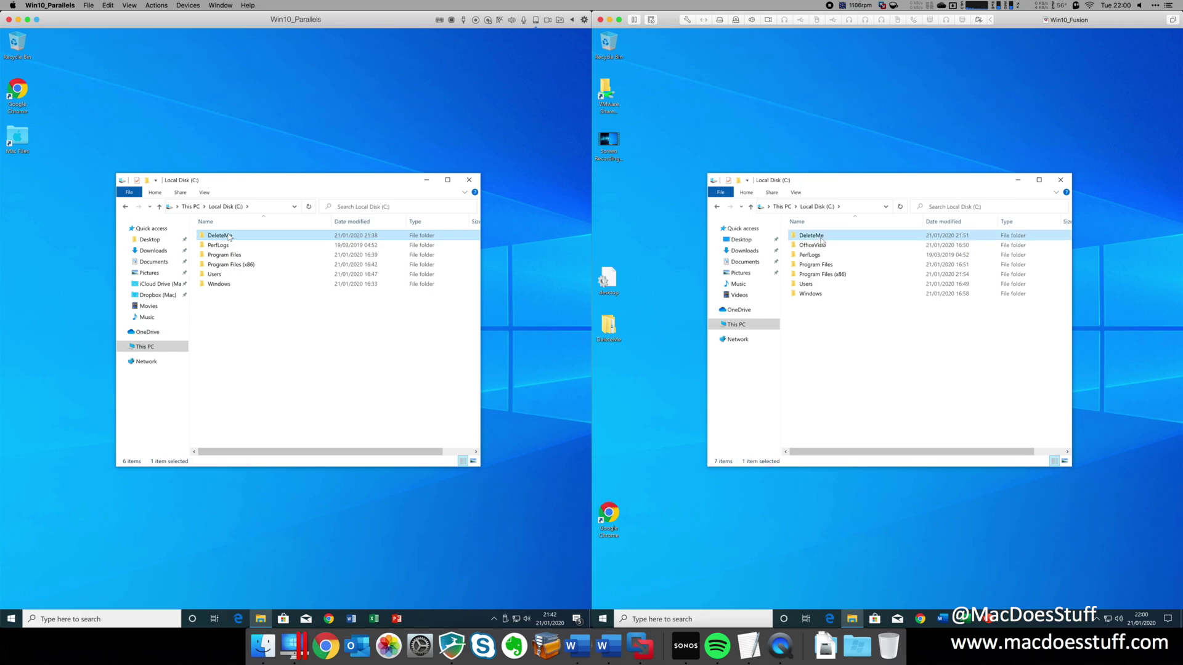
pyautogui.hotkey('alt', 'Return')
pyautogui.hotkey('alt', 'Return')
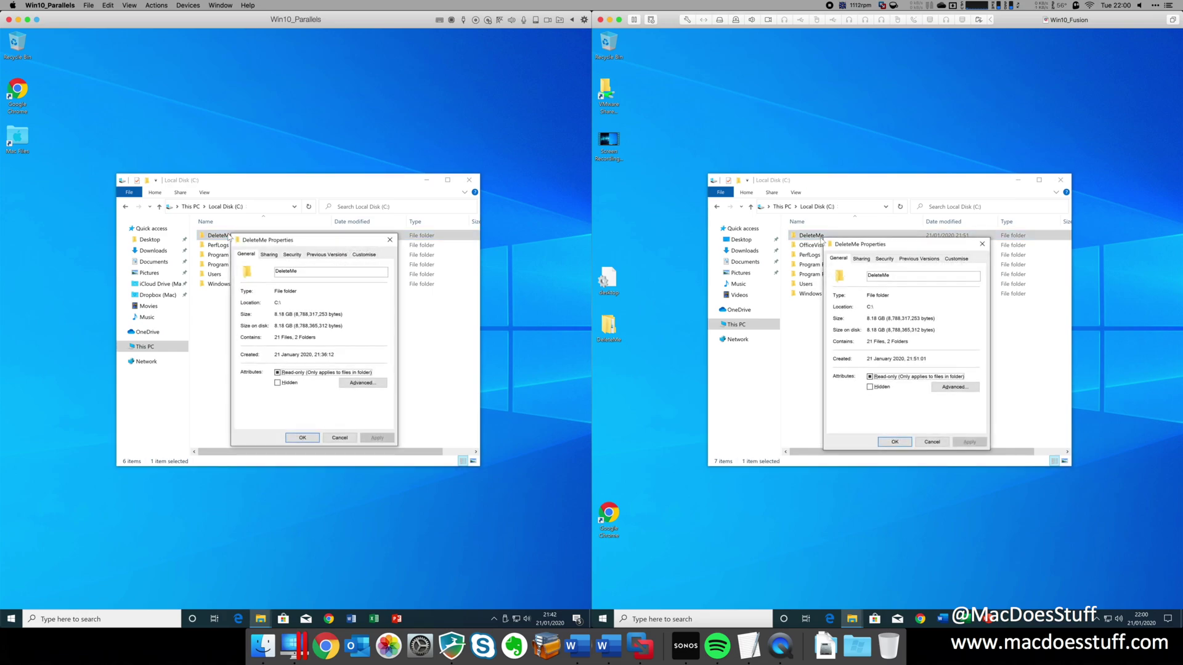
pyautogui.press('Escape')
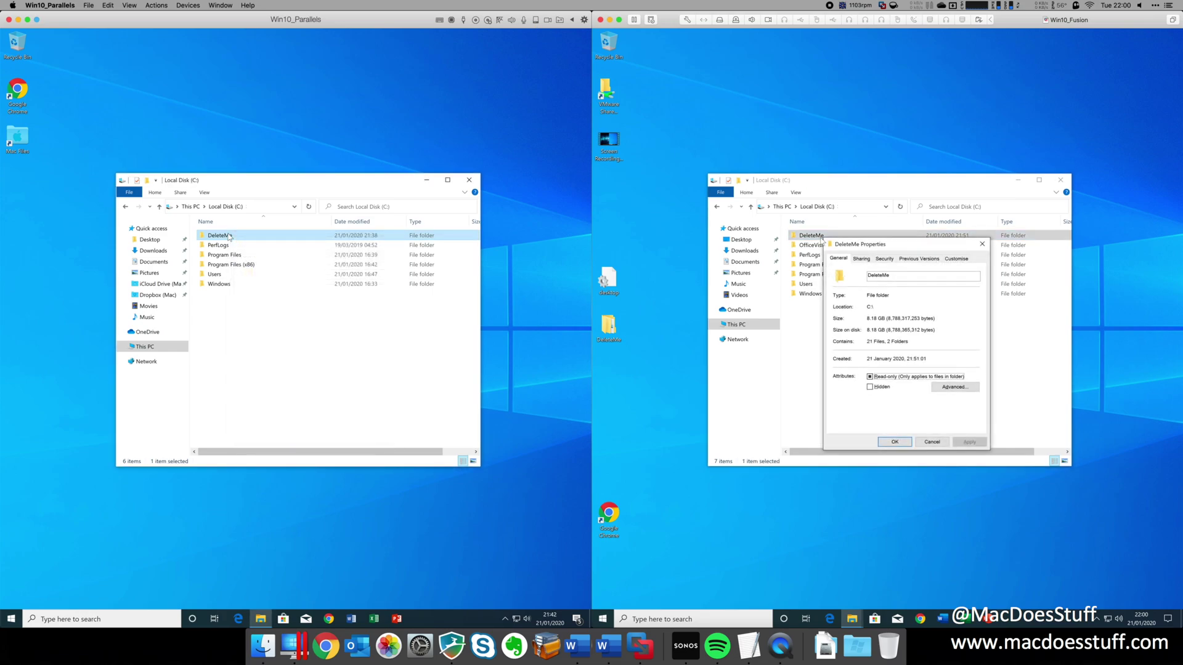
# Permanently delete DeleteMe in both VMs and close the Parallels VM's C: drive window.
pyautogui.hotkey('shift', 'Delete')
pyautogui.press('Return')
pyautogui.press('Escape')
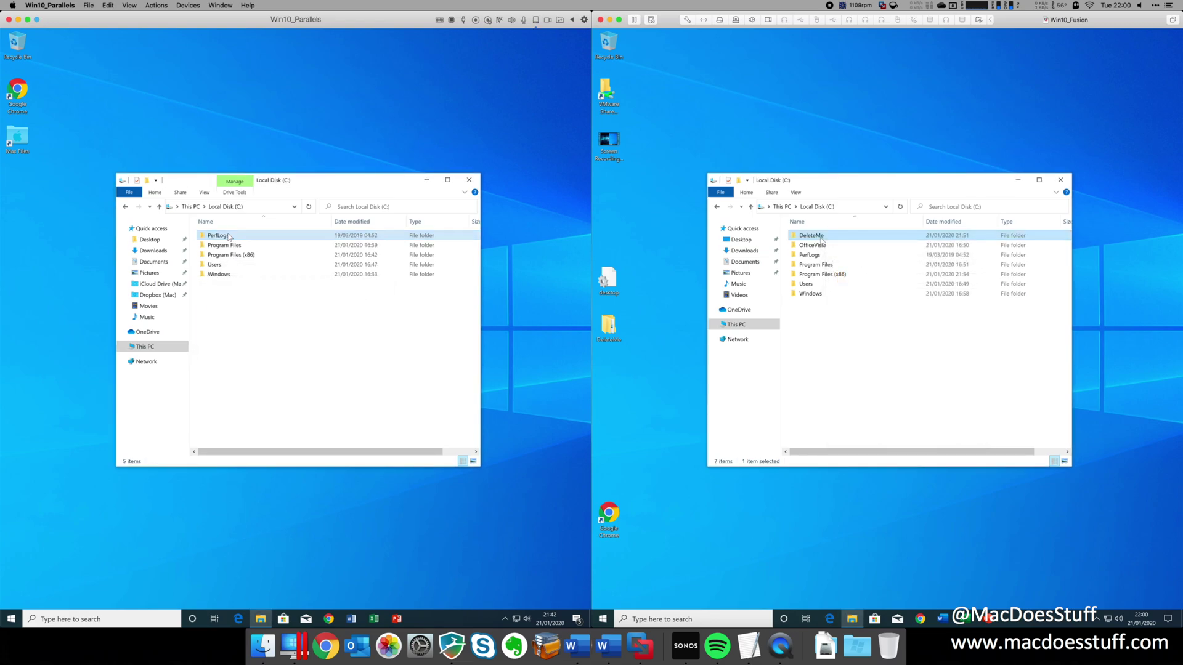
pyautogui.hotkey('shift', 'Delete')
pyautogui.press('Return')
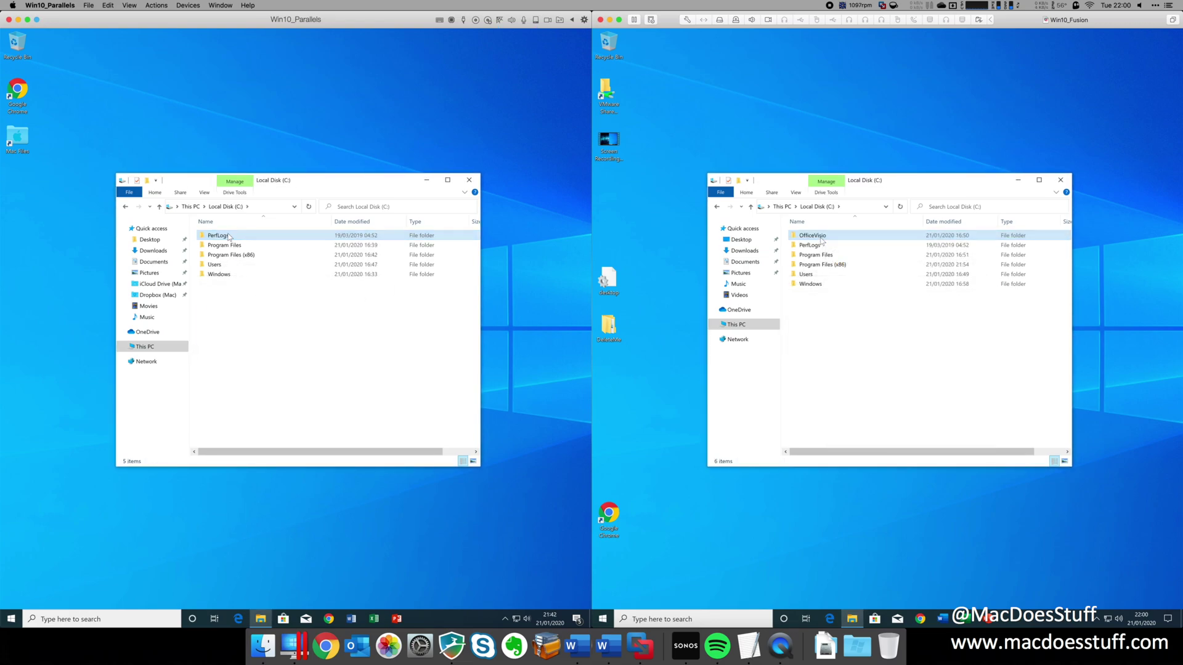
pyautogui.click(465, 183)
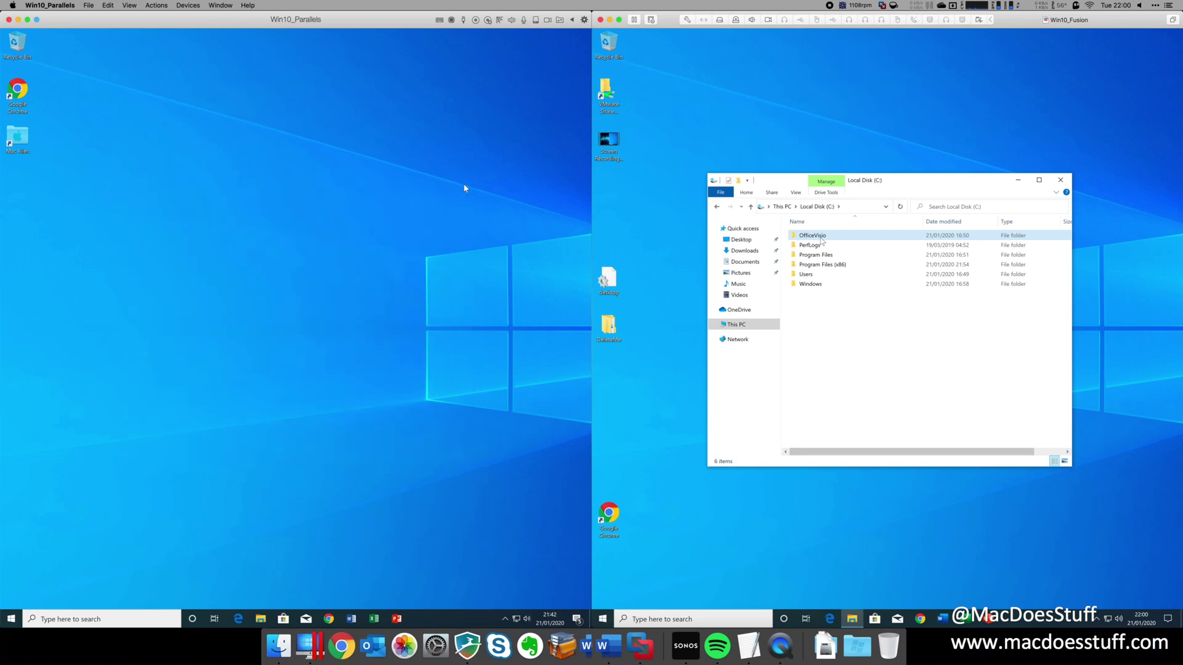
pyautogui.click(836, 151)
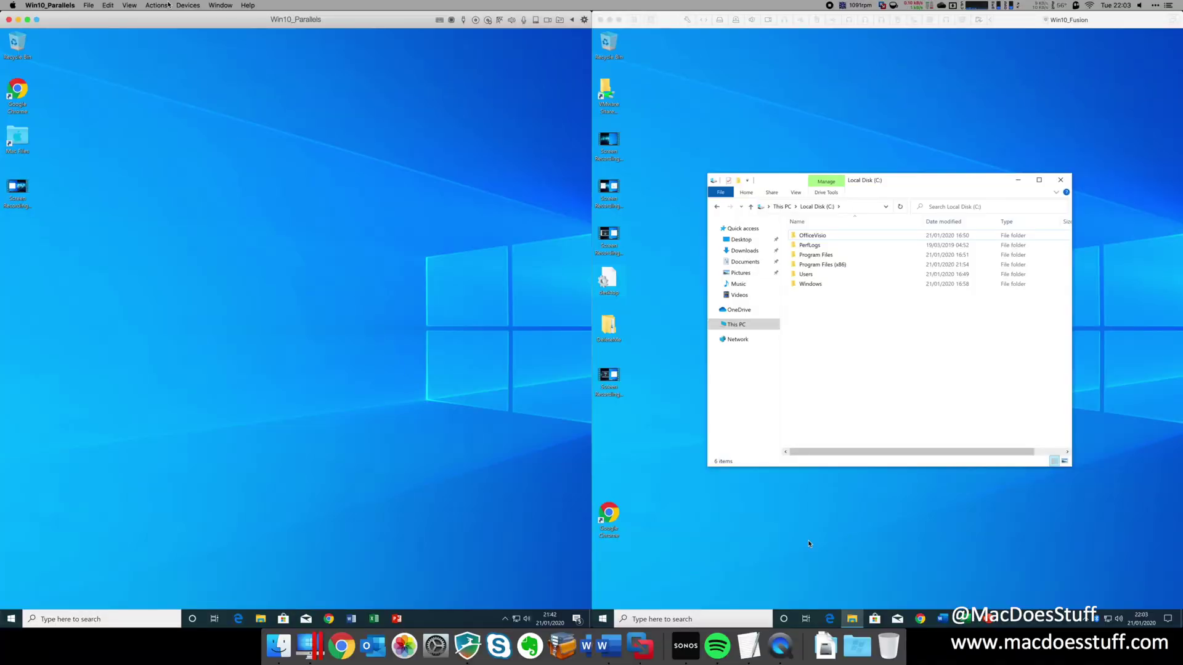
pyautogui.click(161, 5)
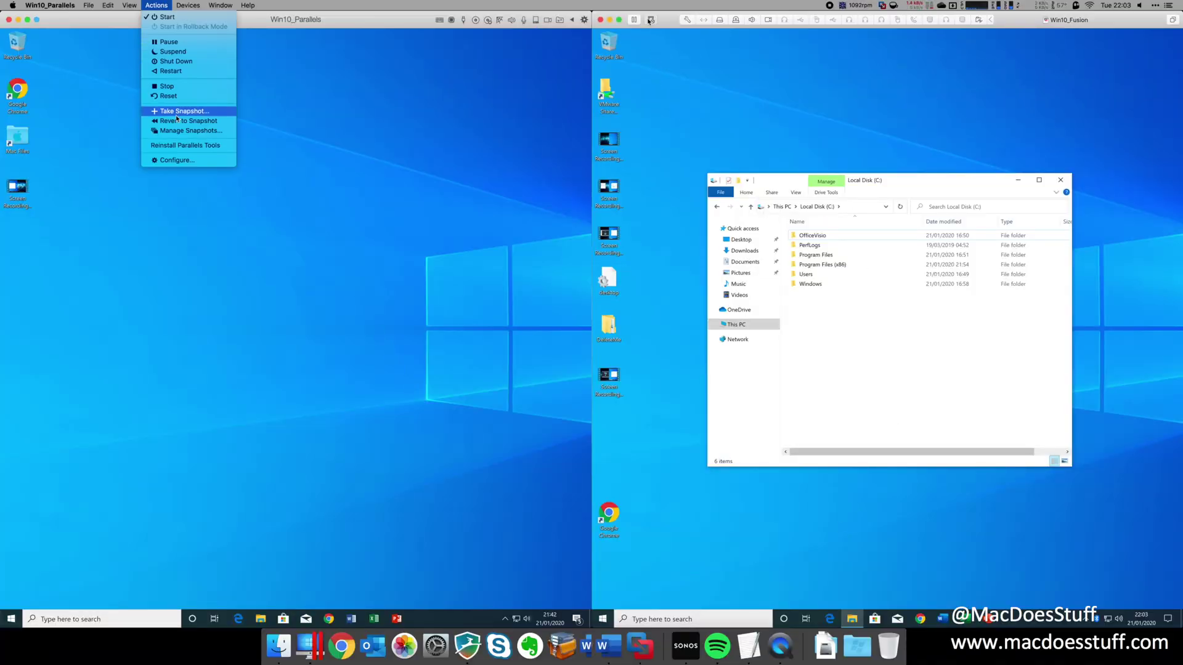
# Restore the saved snapshot in both VMs, choosing Don't Save for the current state.
pyautogui.press('super+s')
pyautogui.rightClick(866, 253)
pyautogui.click(185, 120)
pyautogui.click(885, 256)
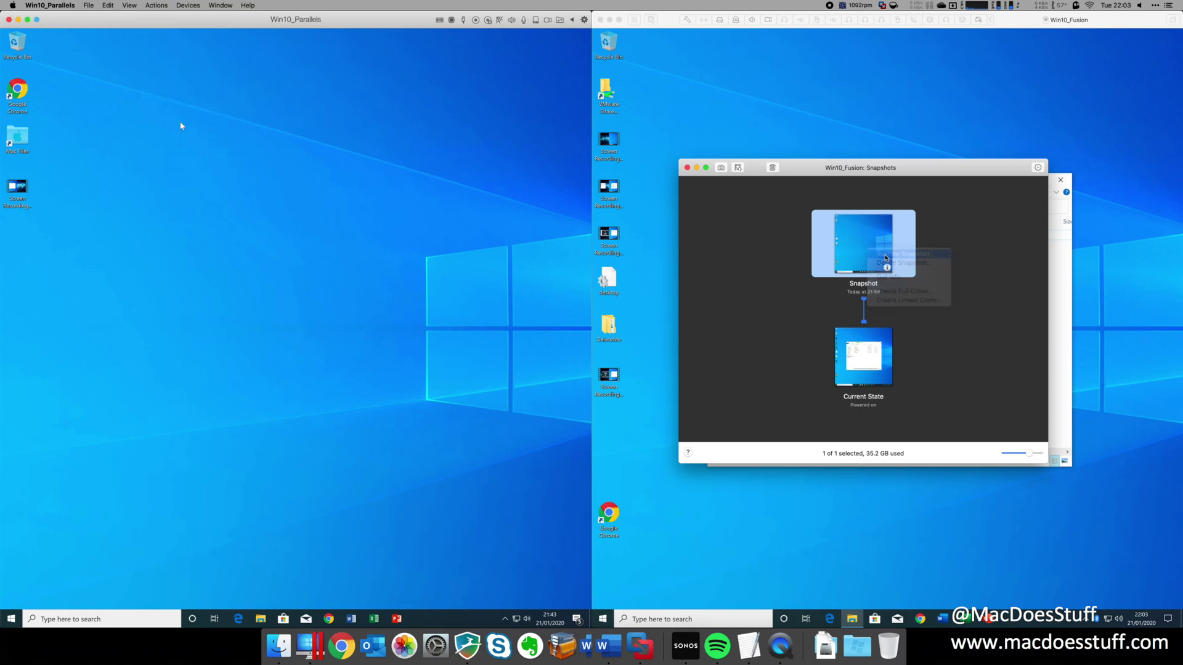
pyautogui.click(846, 233)
pyautogui.click(213, 148)
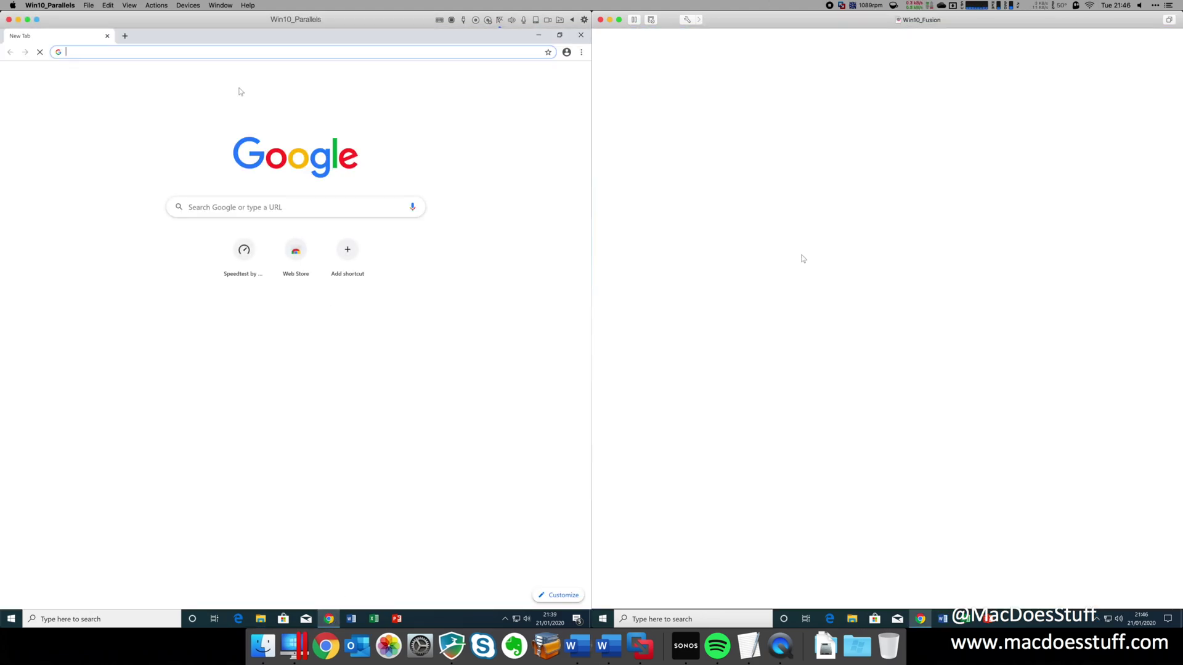
pyautogui.write('www.speedt')
pyautogui.press('Return')
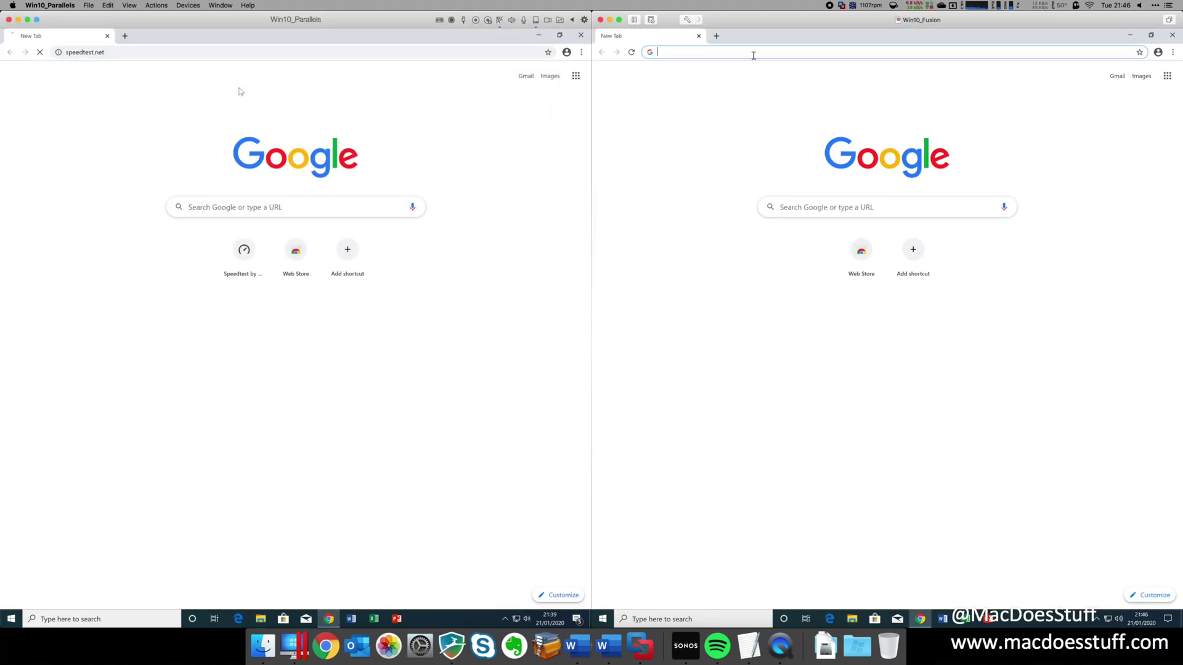
pyautogui.click(753, 53)
pyautogui.write('www.speedtes')
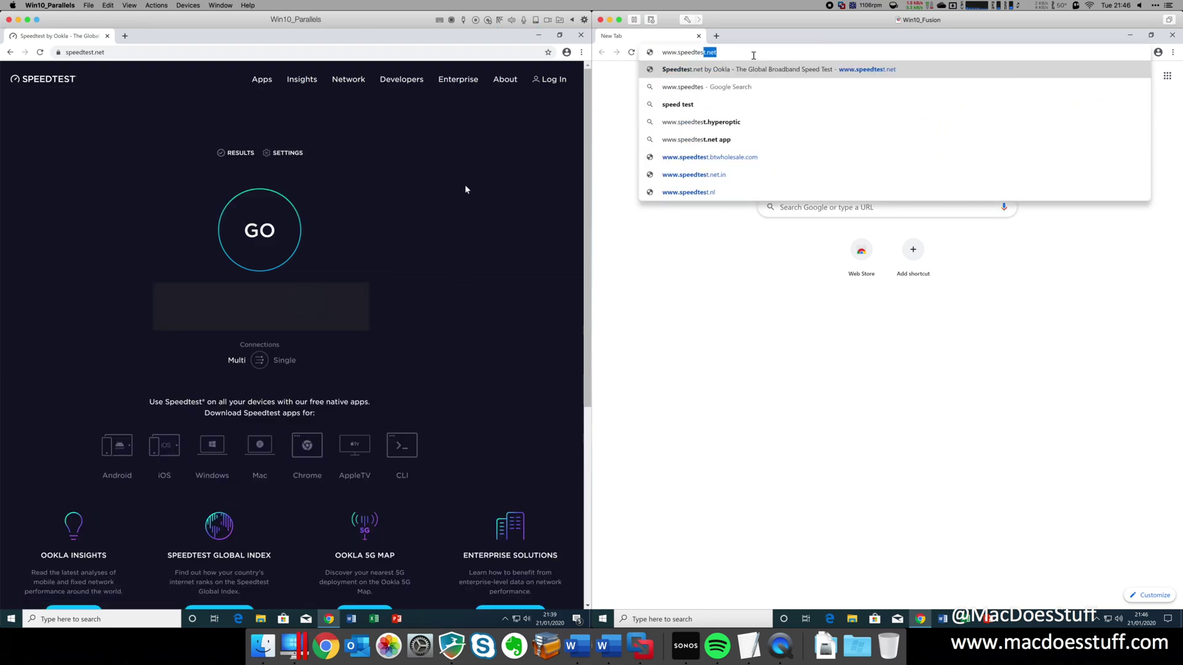
pyautogui.write('t.net')
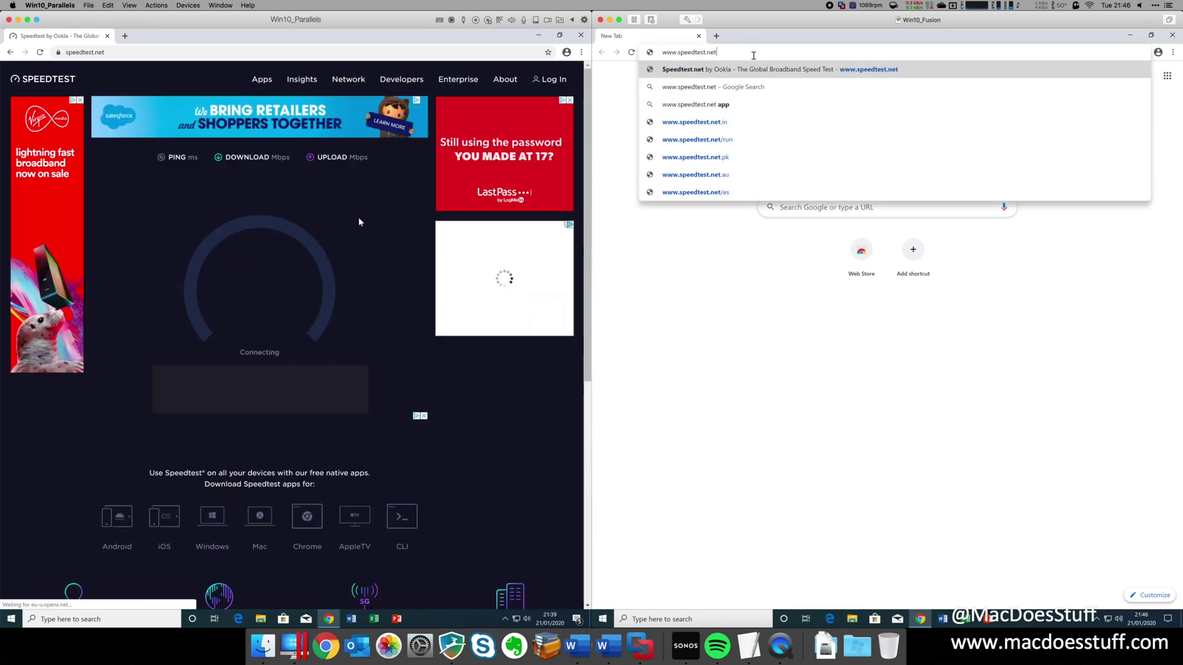
pyautogui.press('Return')
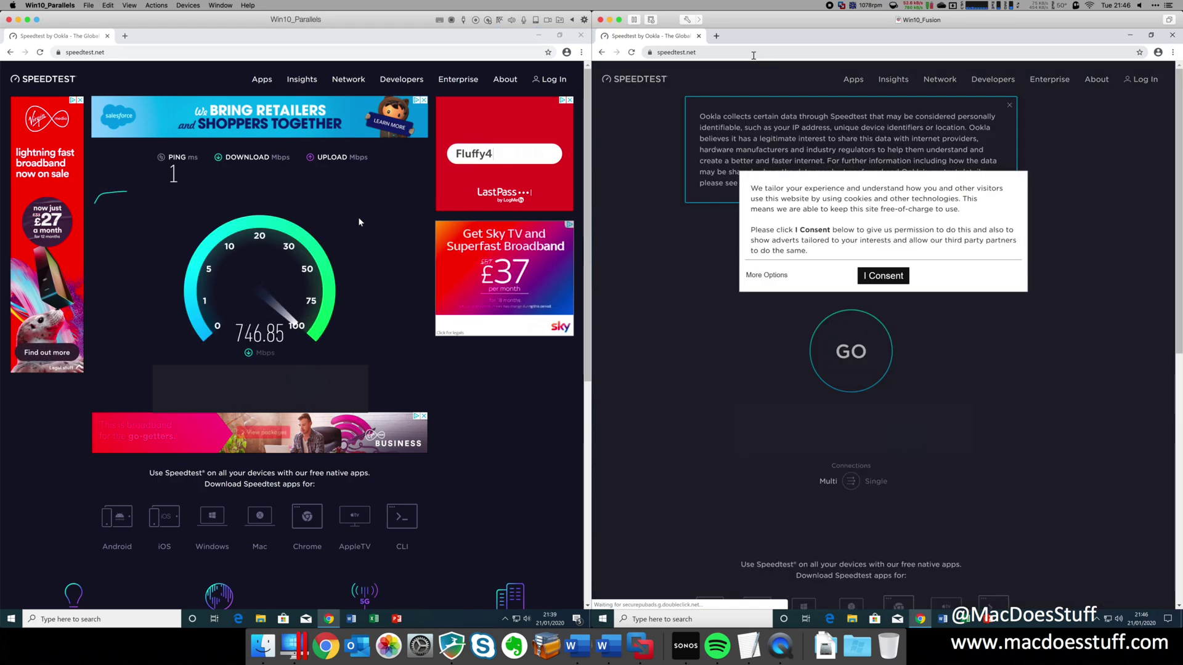
pyautogui.click(884, 277)
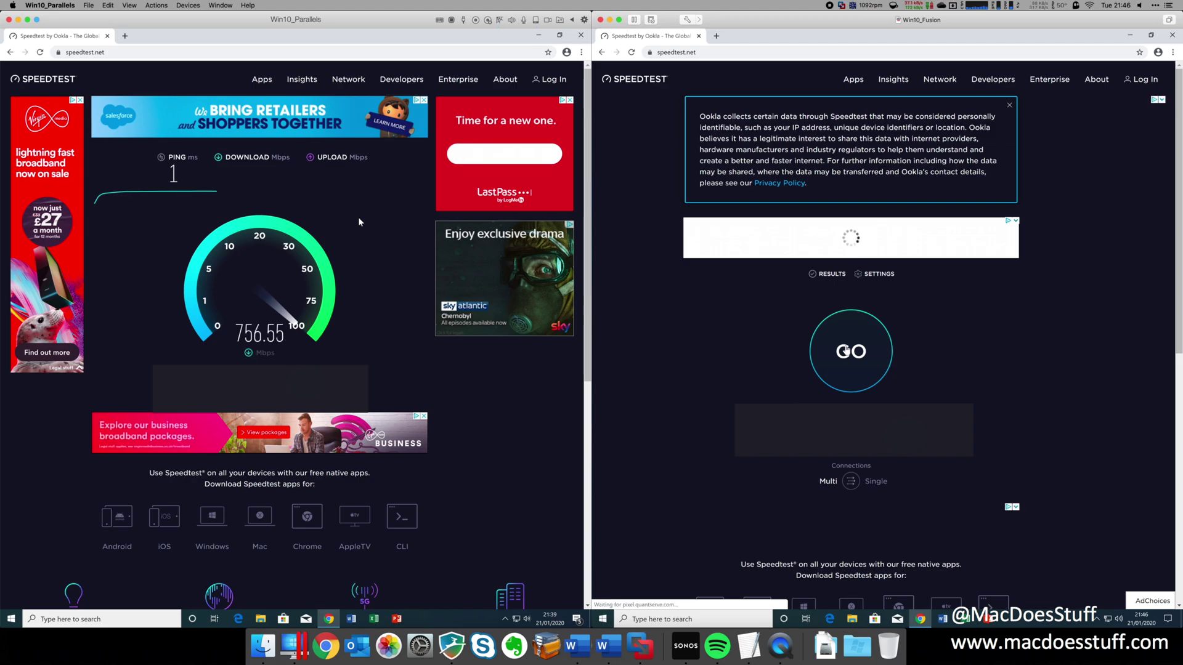
pyautogui.click(849, 349)
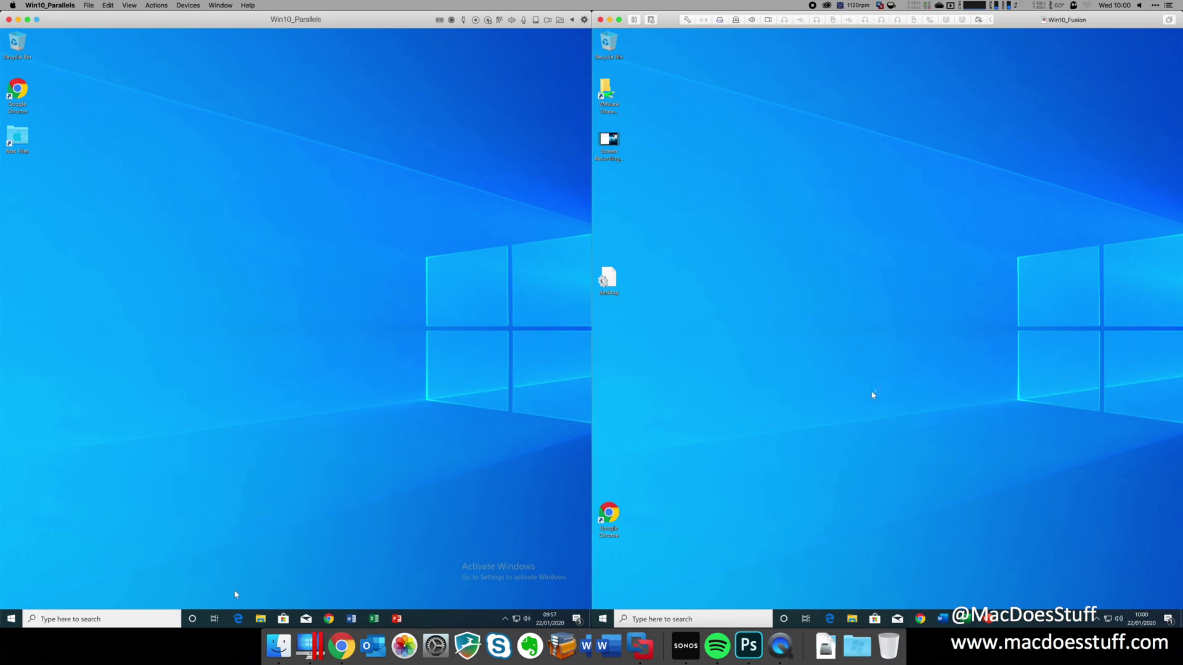
pyautogui.click(333, 620)
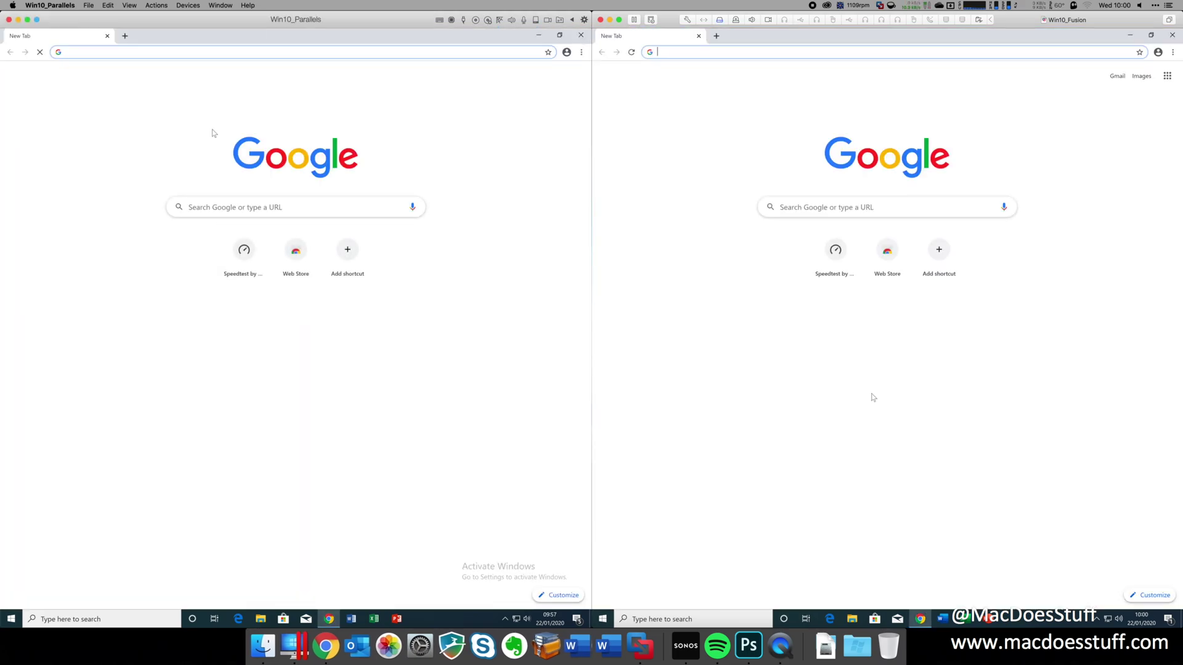
pyautogui.write('new')
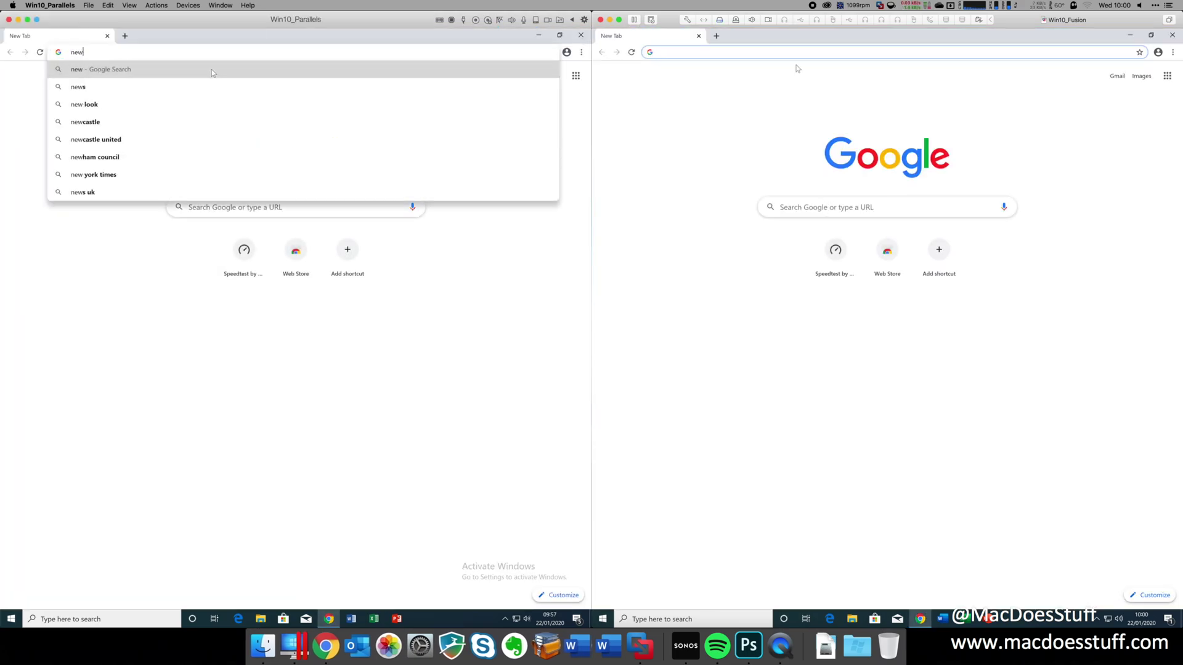
pyautogui.write('s.bbc.co.uk')
pyautogui.press('Return')
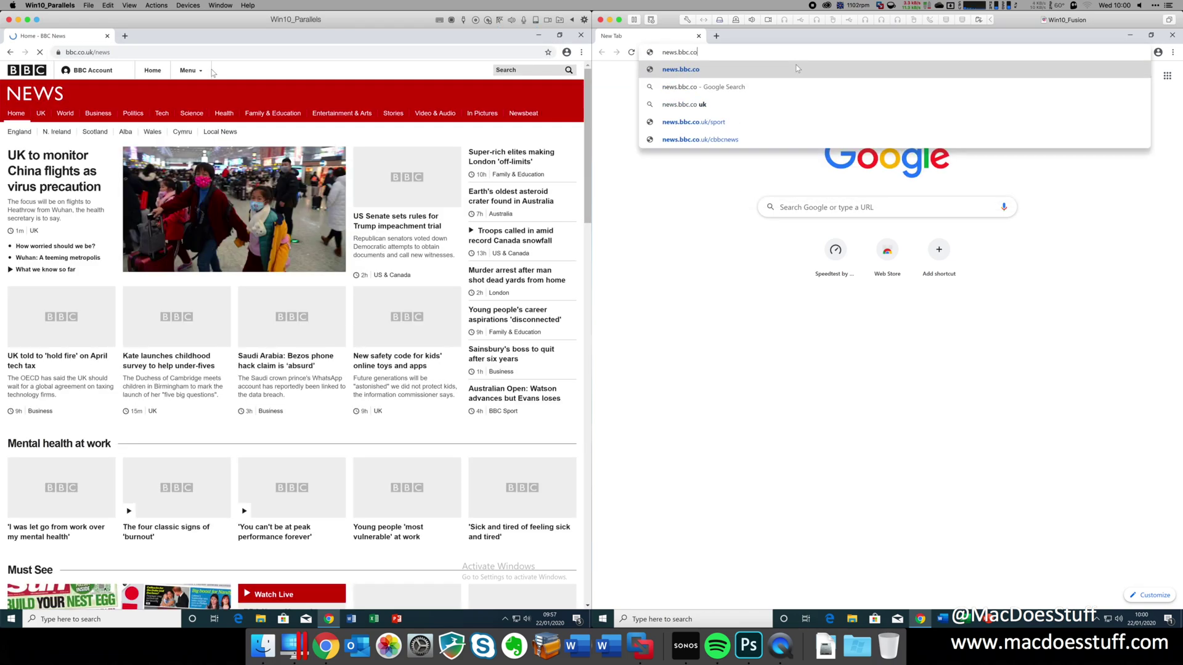
pyautogui.click(125, 36)
pyautogui.write('ww')
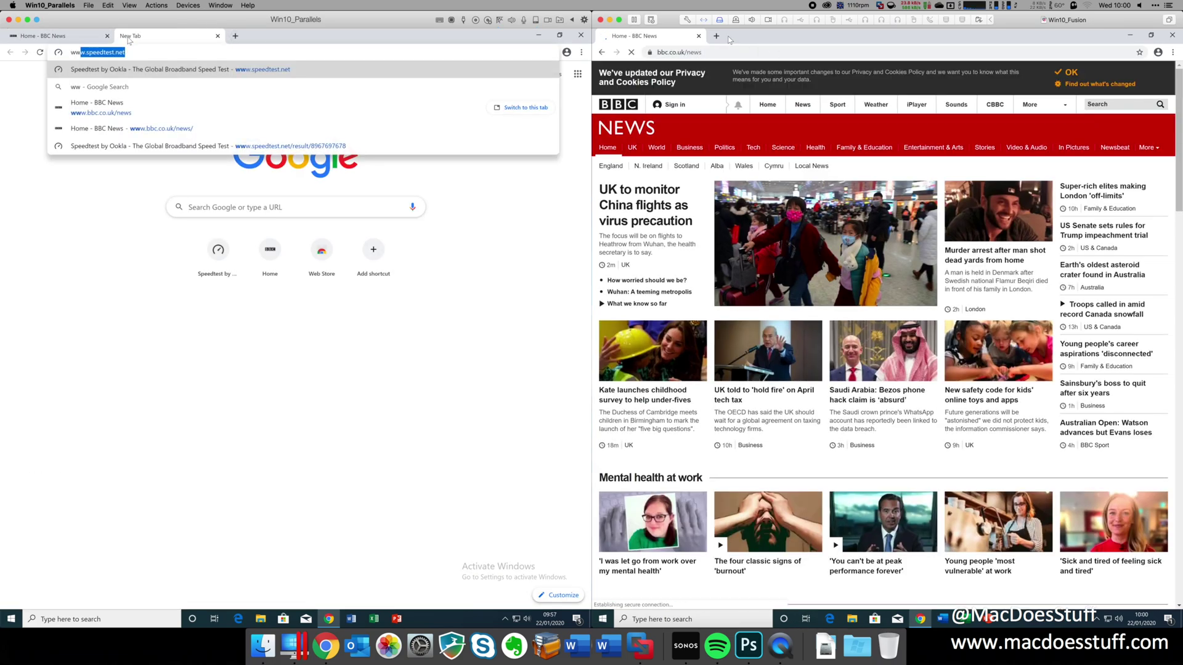
pyautogui.write('w.markc.me.uk')
pyautogui.press('Return')
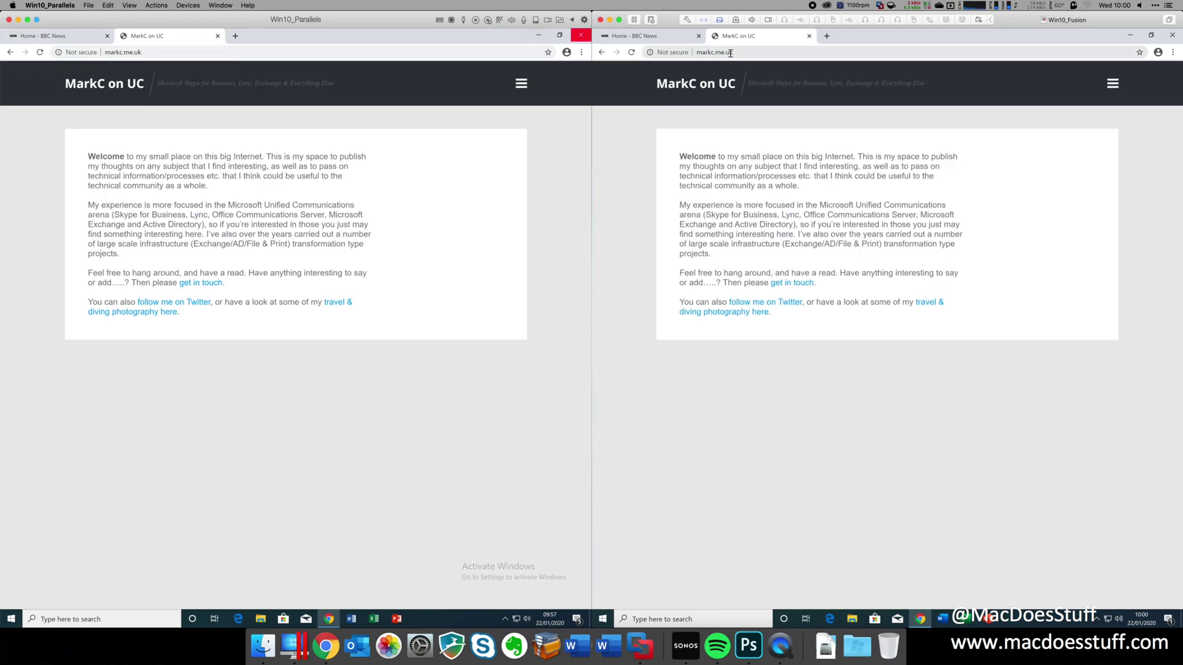
pyautogui.click(581, 35)
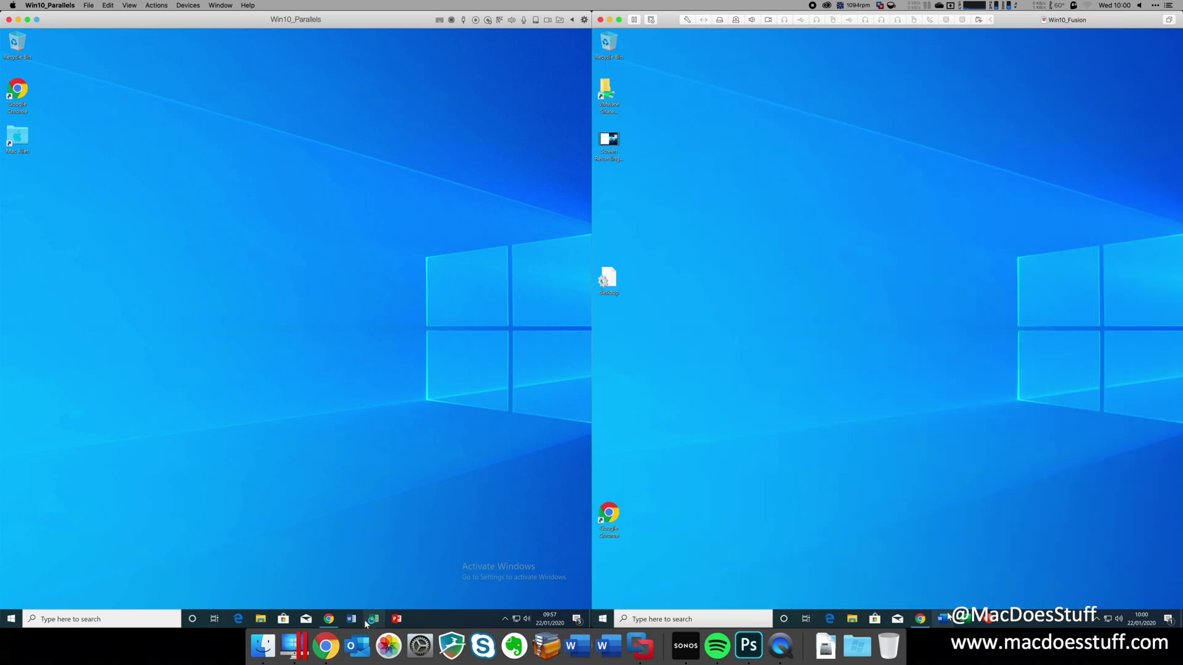
# Launch Excel and PowerPoint, dismissing their Office sign-in prompts, and close the Edge welcome window.
pyautogui.click(365, 620)
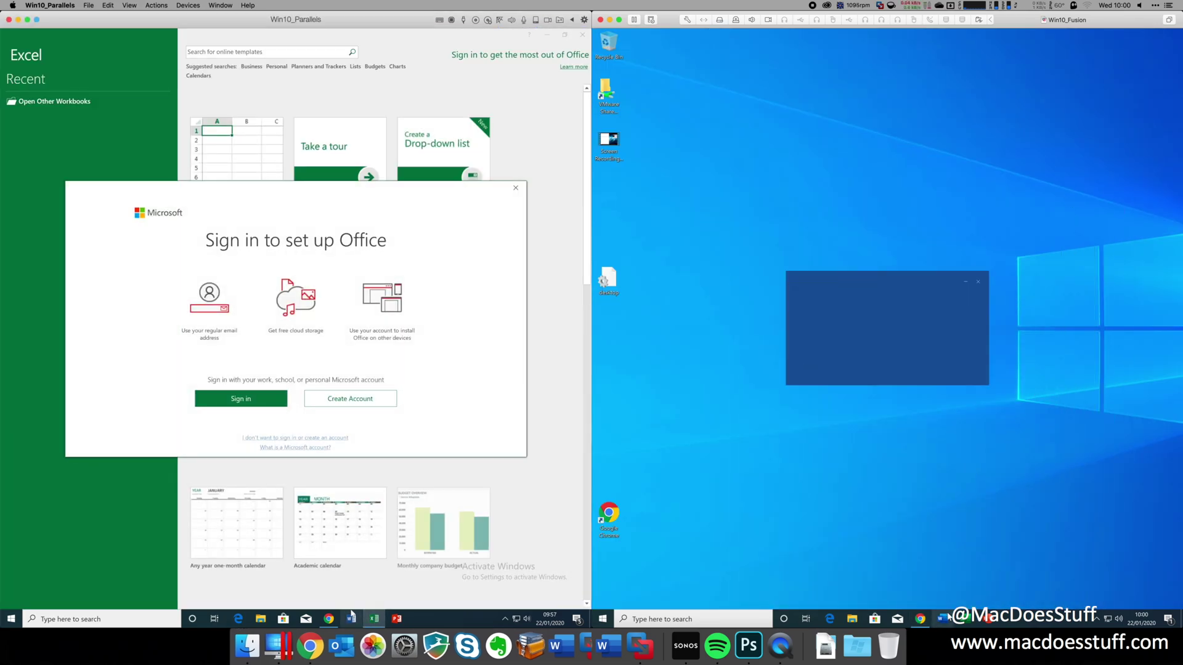
pyautogui.click(352, 620)
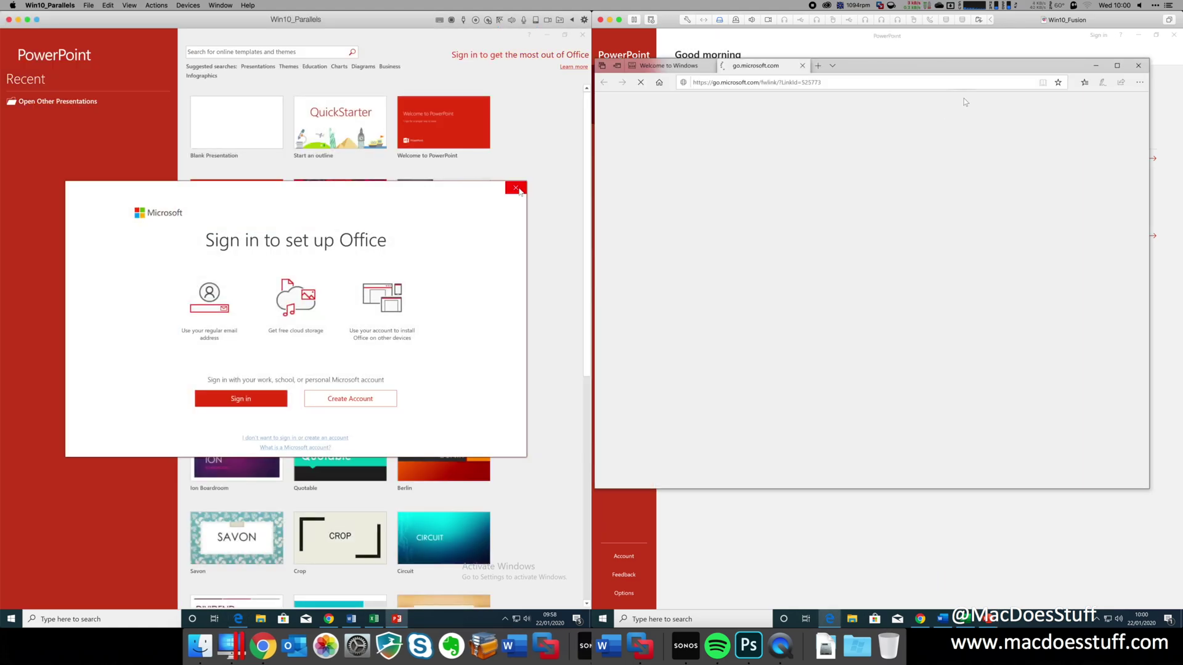
pyautogui.click(517, 188)
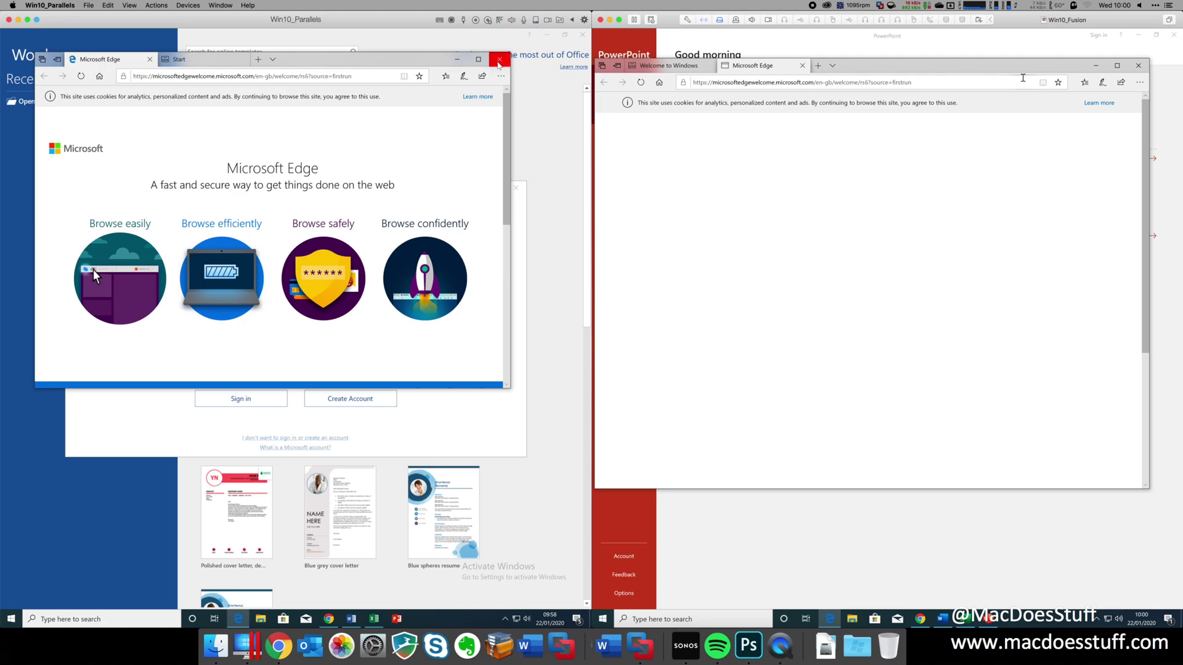
pyautogui.click(499, 59)
pyautogui.click(1138, 66)
pyautogui.click(227, 245)
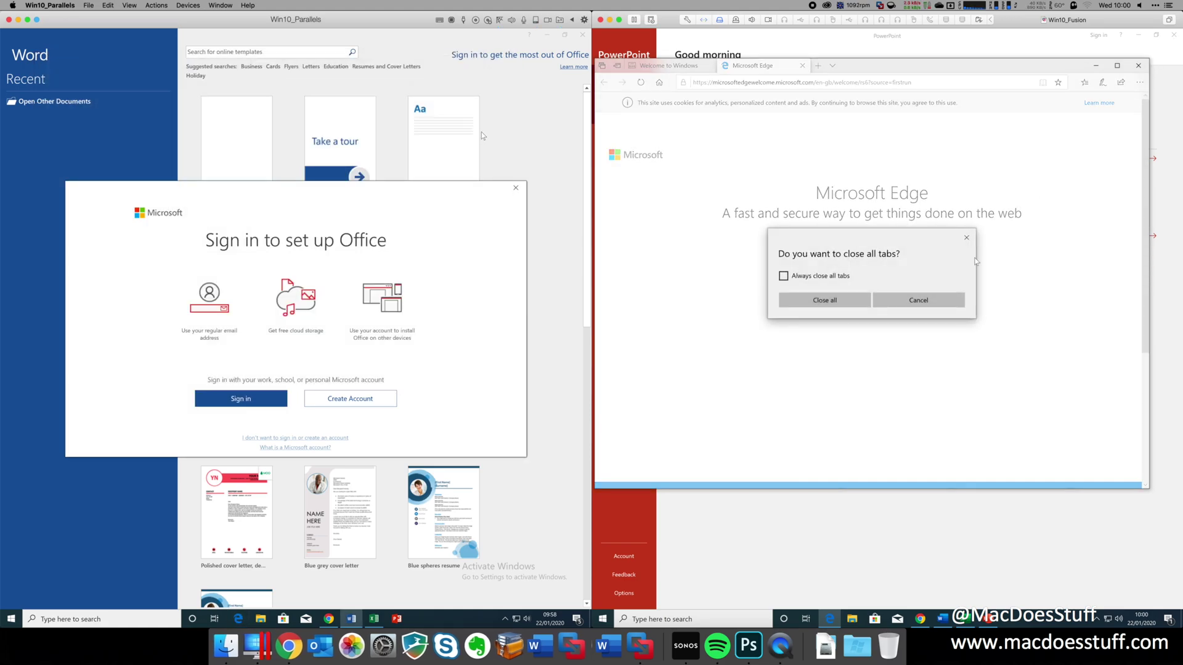
# Dismiss Word's sign-in prompt, close Word and Excel, clear the privacy notice, and relaunch Word.
pyautogui.click(516, 187)
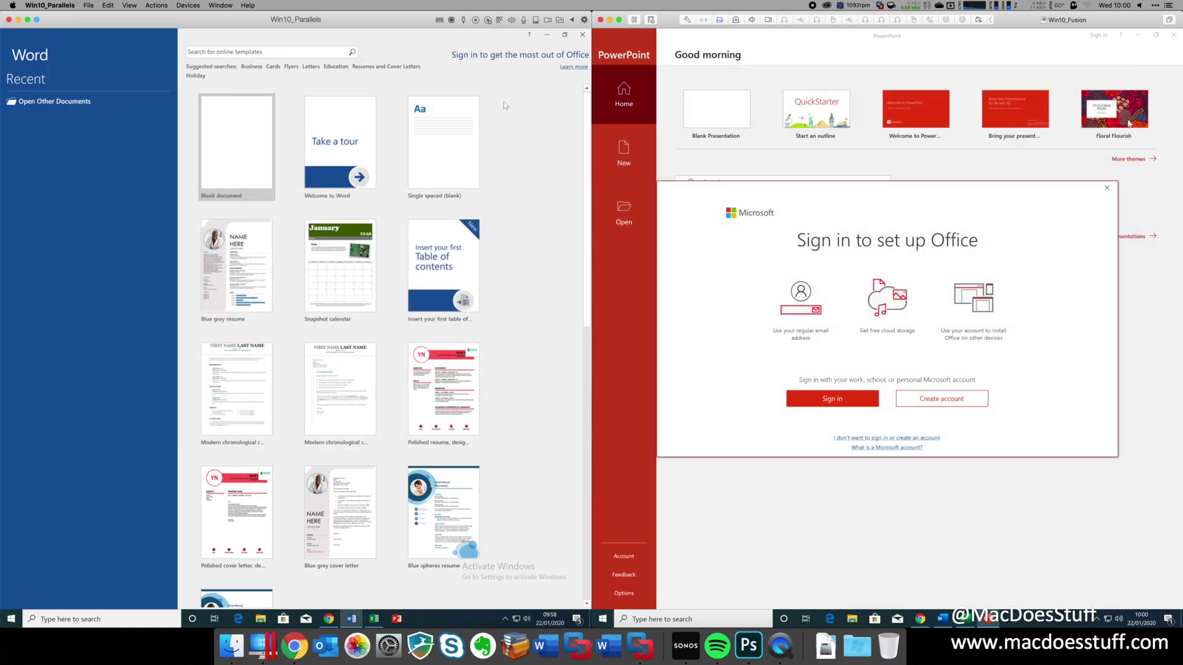
pyautogui.click(1107, 188)
pyautogui.click(582, 34)
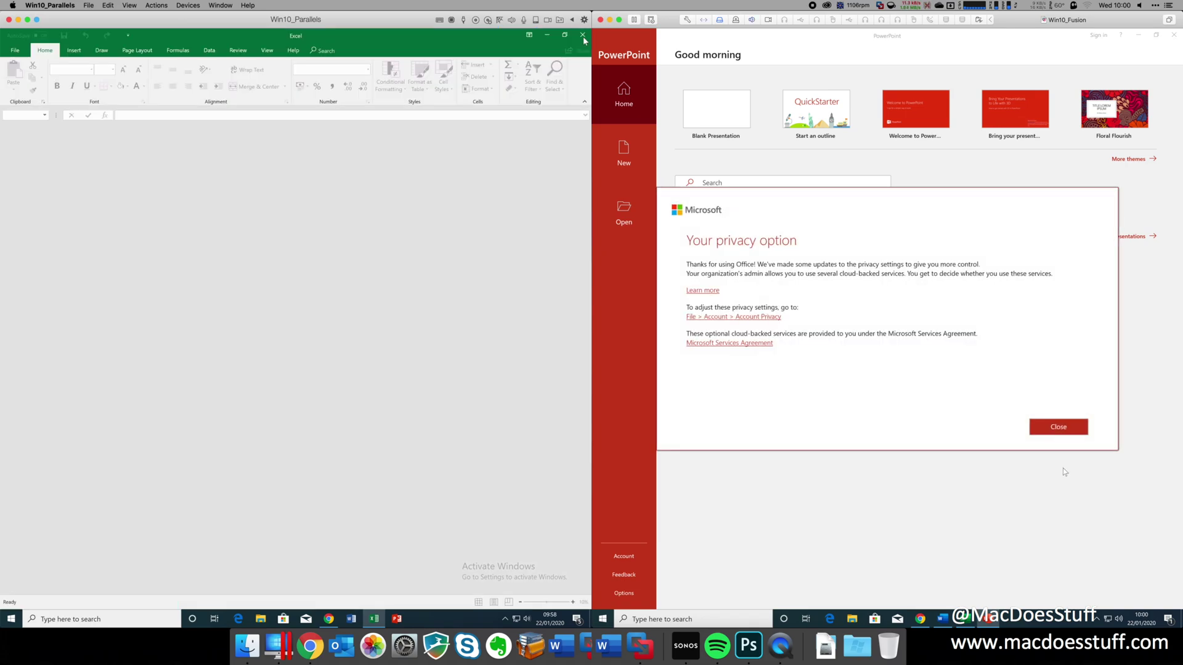
pyautogui.click(1059, 427)
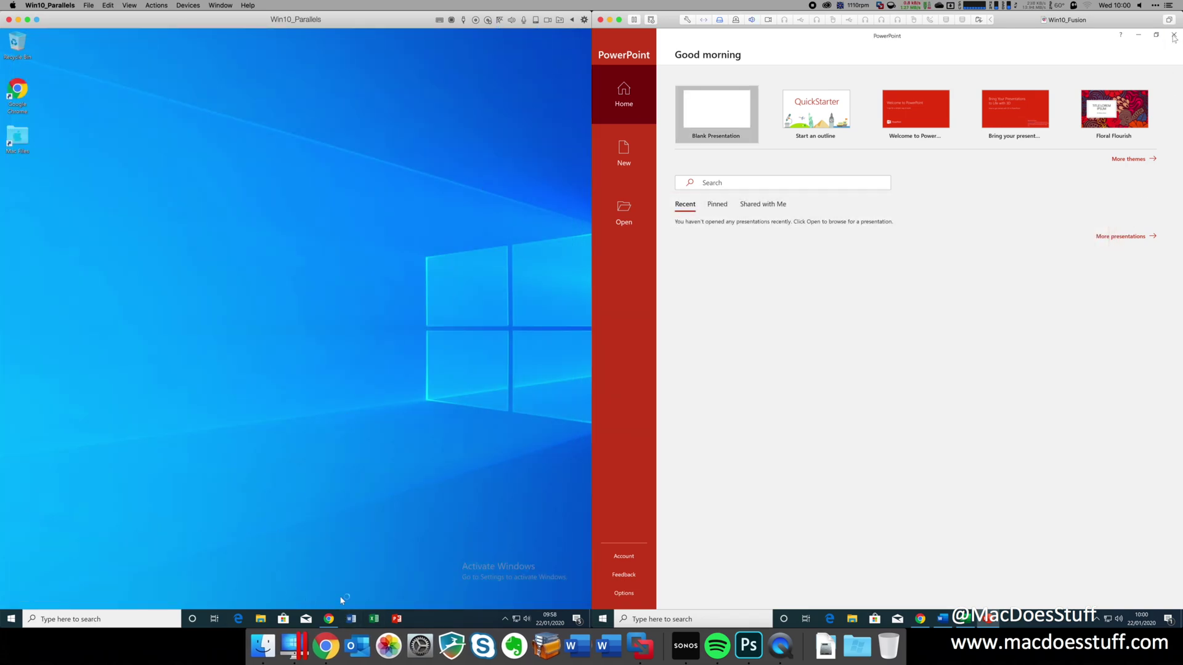
pyautogui.click(1174, 35)
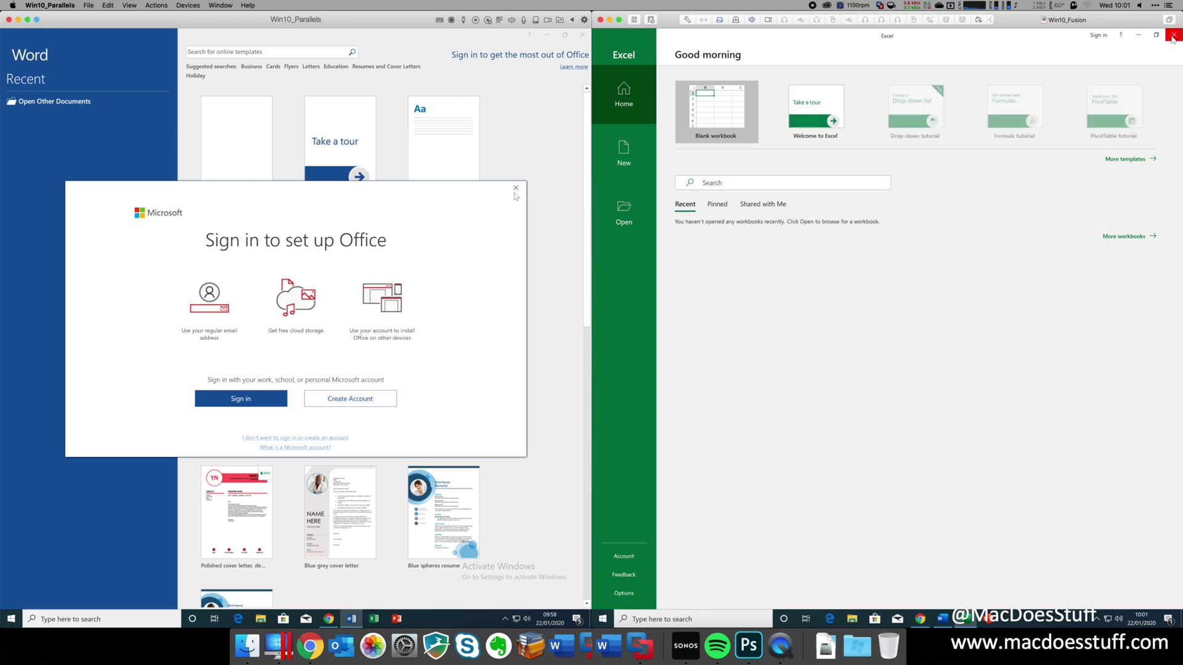
pyautogui.click(515, 188)
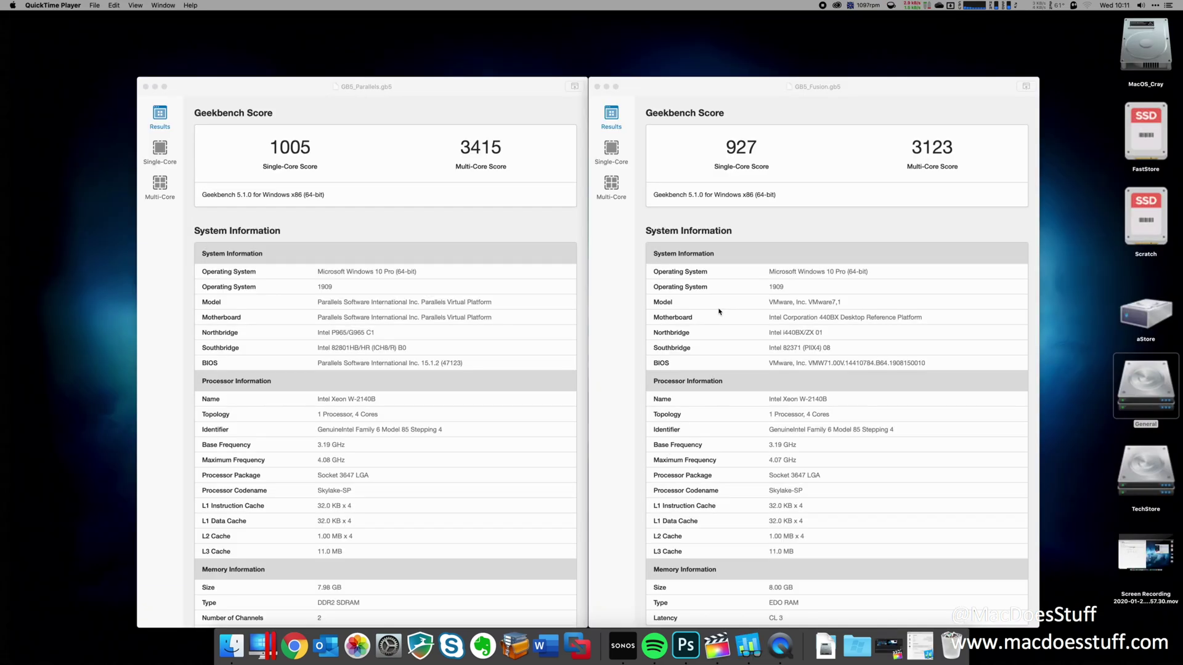